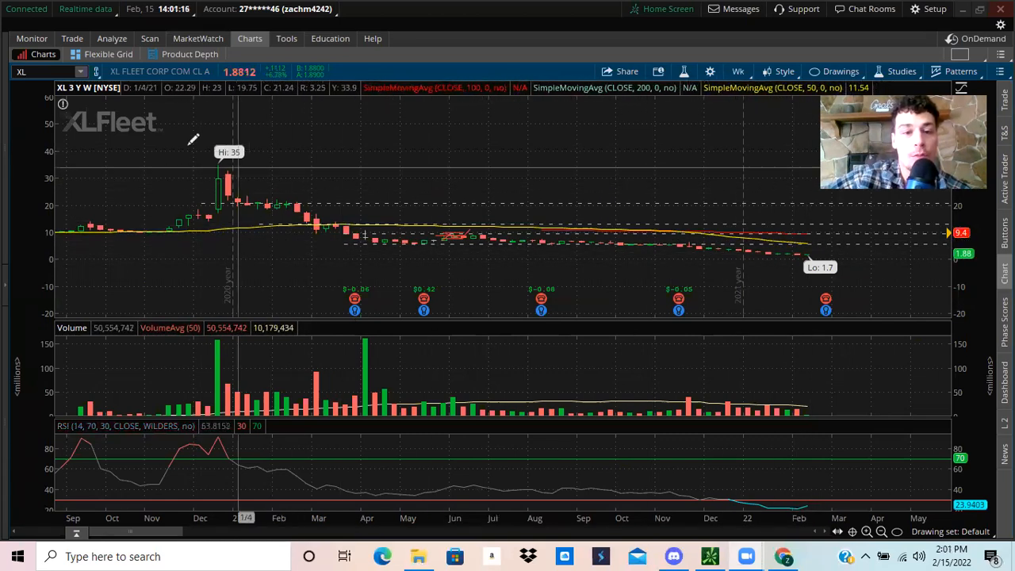
Zoom the XL weekly chart to show March 2021 through mid-2022 and the decline toward 1.7.
{"action": "left_click_drag", "start_coordinate": [331, 143], "coordinate": [607, 163]}
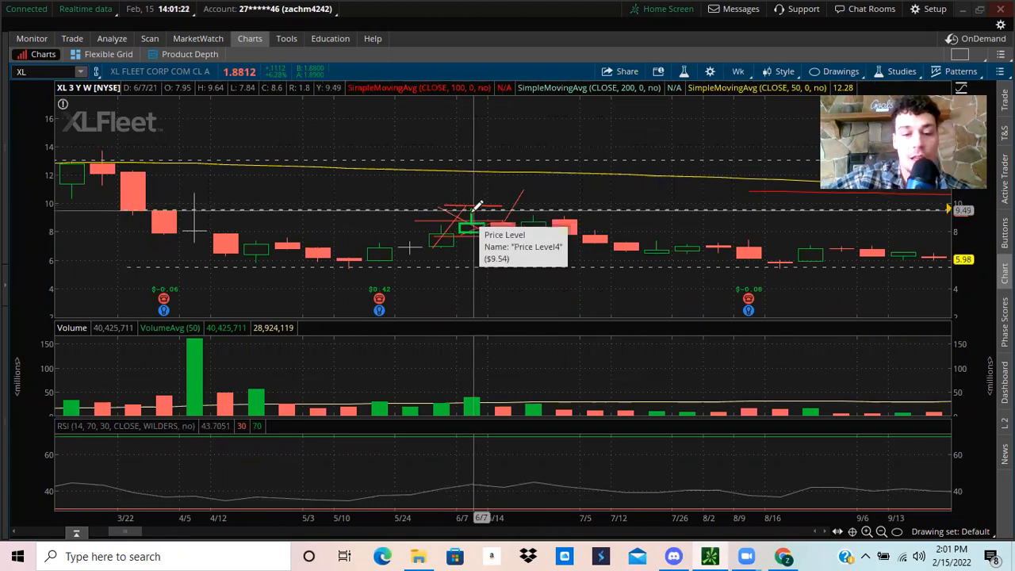
{"action": "scroll", "coordinate": [482, 230], "scroll_direction": "down", "scroll_amount": 3}
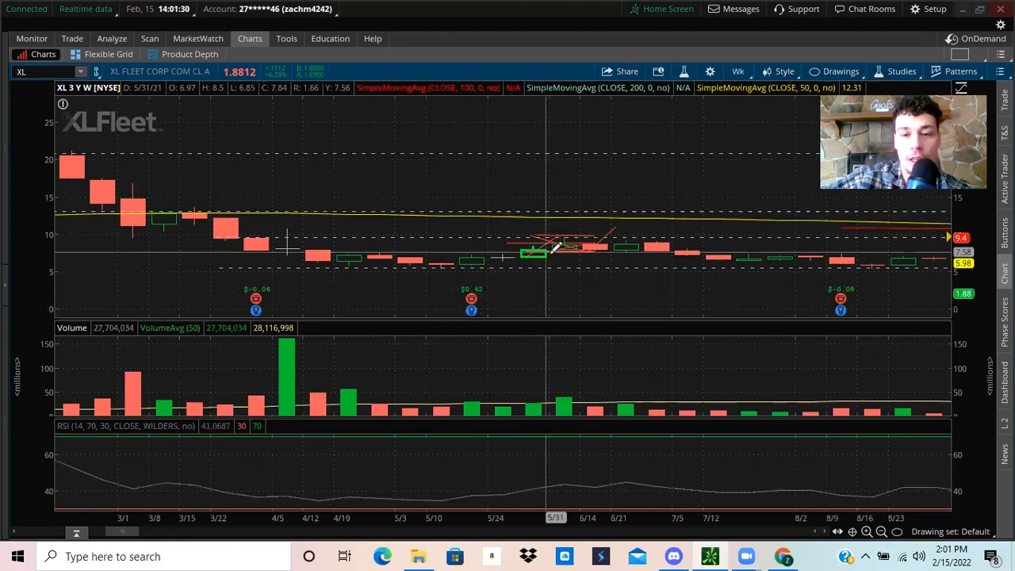
{"action": "left_click", "coordinate": [886, 532]}
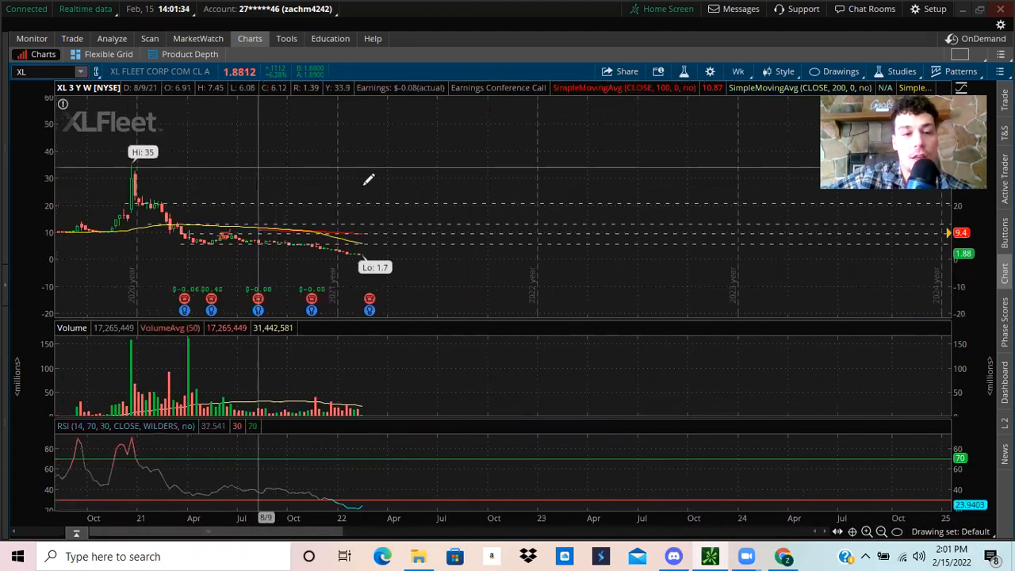
{"action": "left_click_drag", "start_coordinate": [434, 171], "coordinate": [316, 163]}
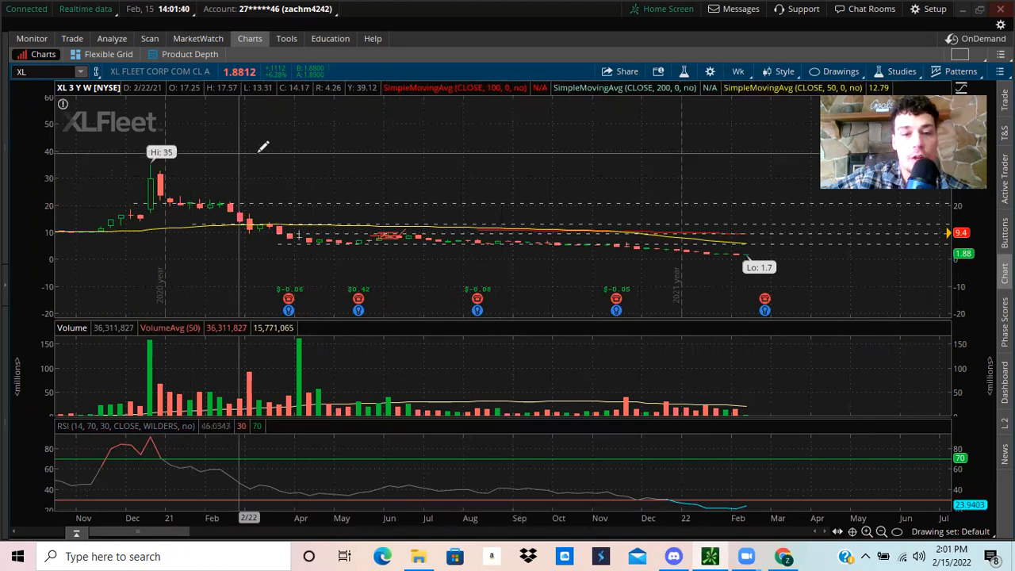
{"action": "left_click_drag", "start_coordinate": [252, 150], "coordinate": [796, 169]}
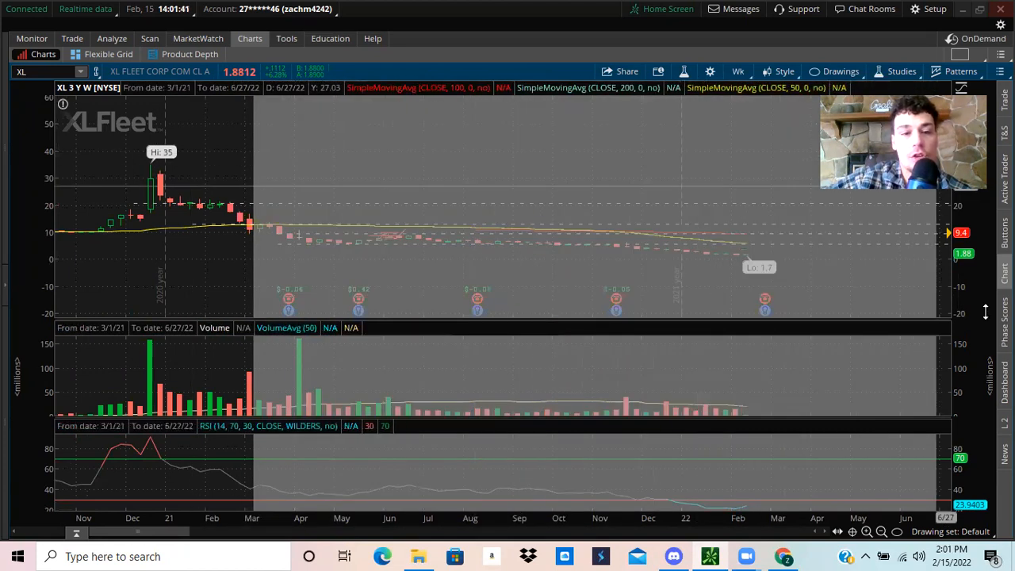
{"action": "left_click_drag", "start_coordinate": [987, 282], "coordinate": [986, 282]}
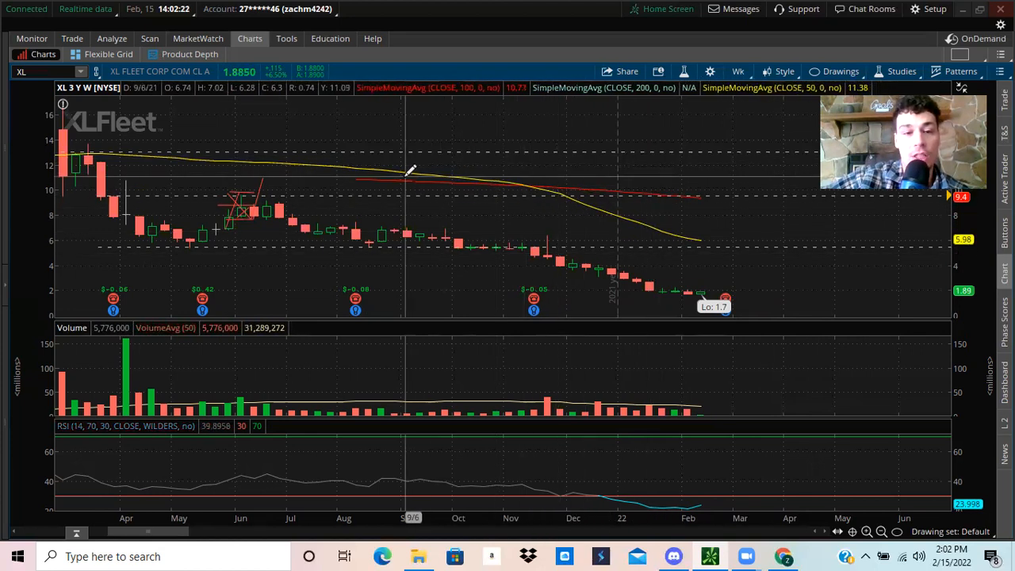
{"action": "scroll", "coordinate": [476, 222], "scroll_direction": "down", "scroll_amount": 2}
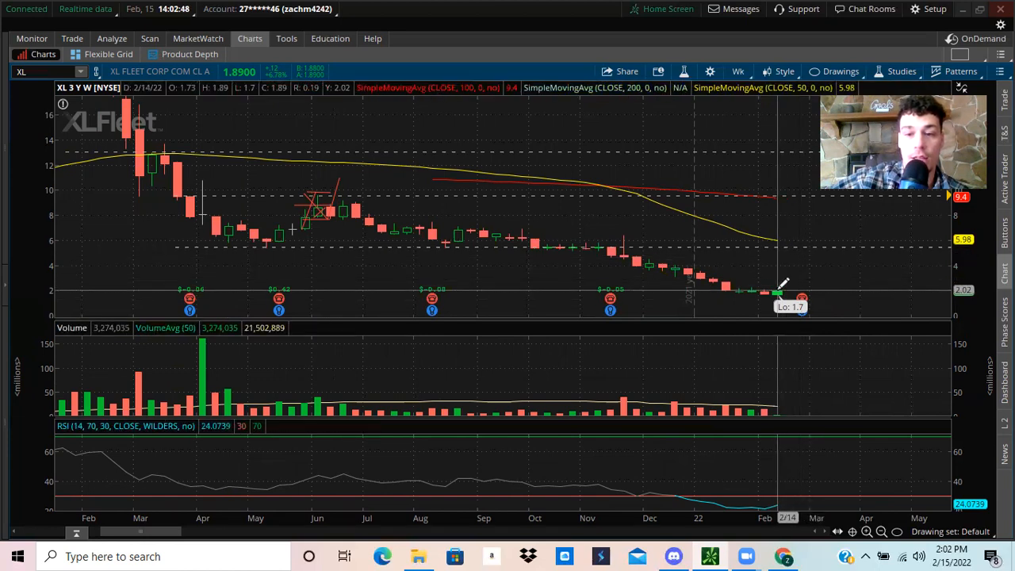
Start a trendline at the latest weekly candle, cancel it, and bring up the time-frame list.
{"action": "right_click", "coordinate": [833, 254]}
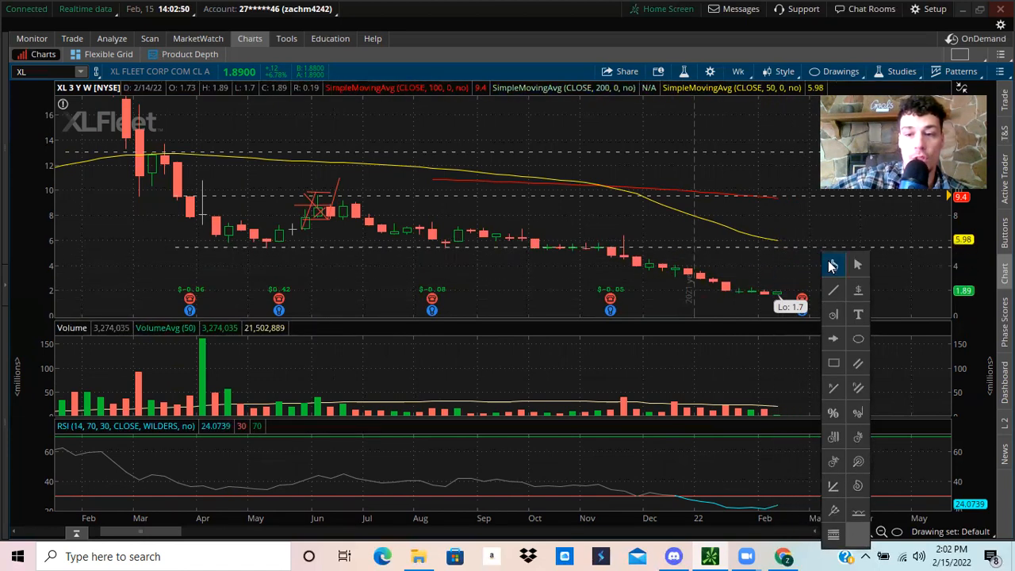
{"action": "left_click", "coordinate": [835, 288]}
{"action": "left_click", "coordinate": [778, 294]}
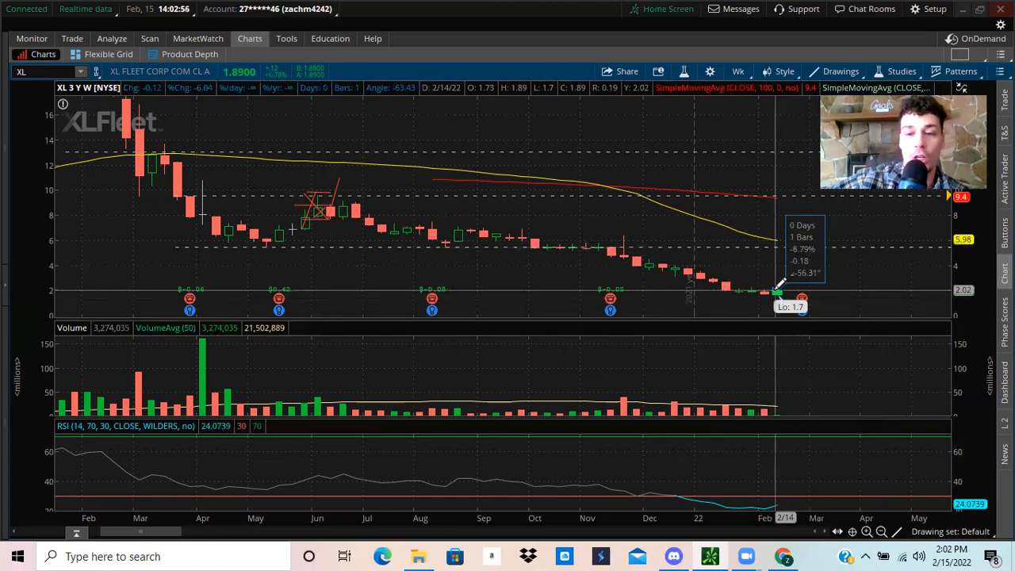
{"action": "key", "text": "Escape"}
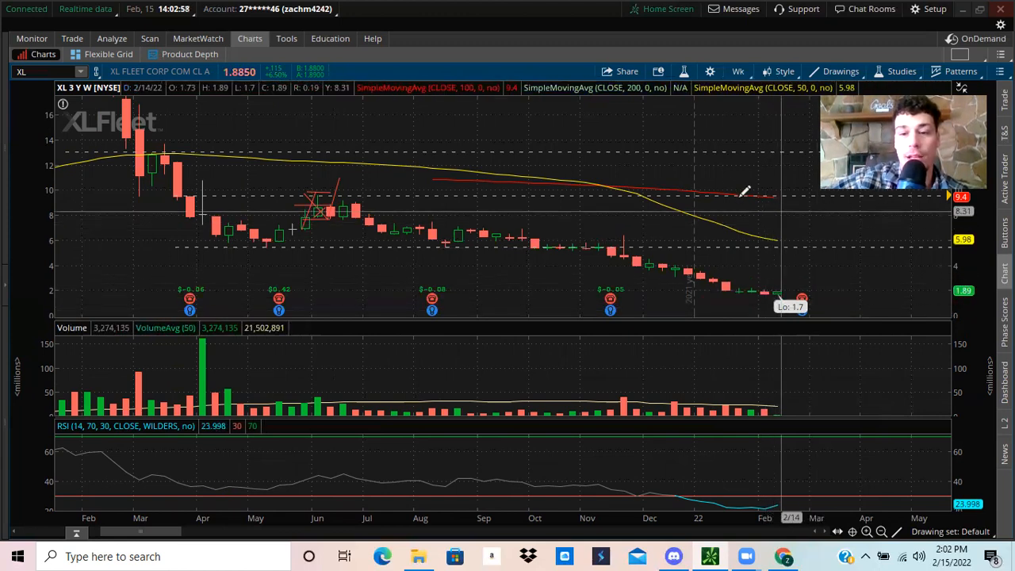
{"action": "left_click", "coordinate": [737, 71]}
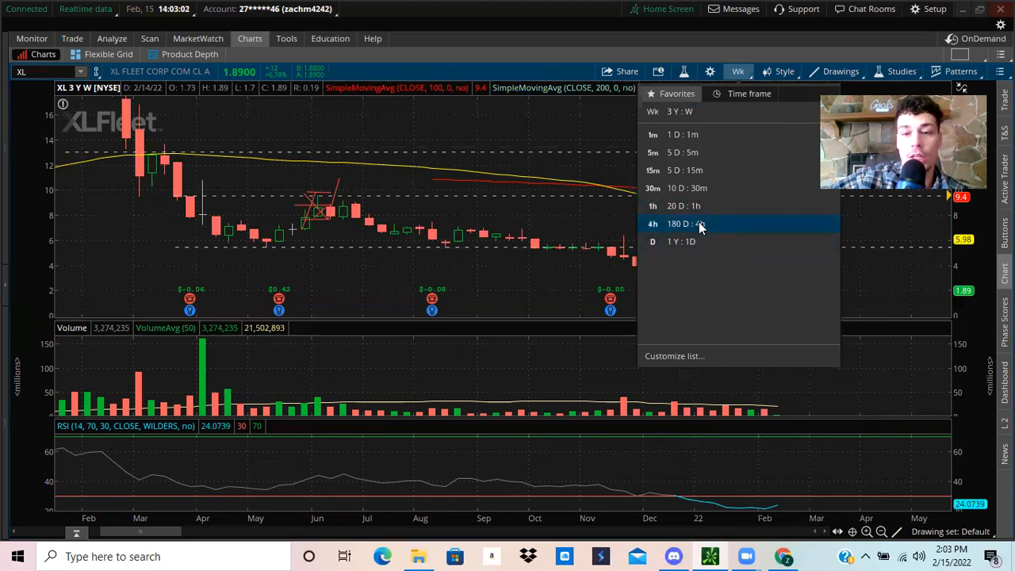
Switch XL to the 1 Y : 1D chart, inspect January–March, then show over a year of daily candles.
{"action": "left_click", "coordinate": [682, 241]}
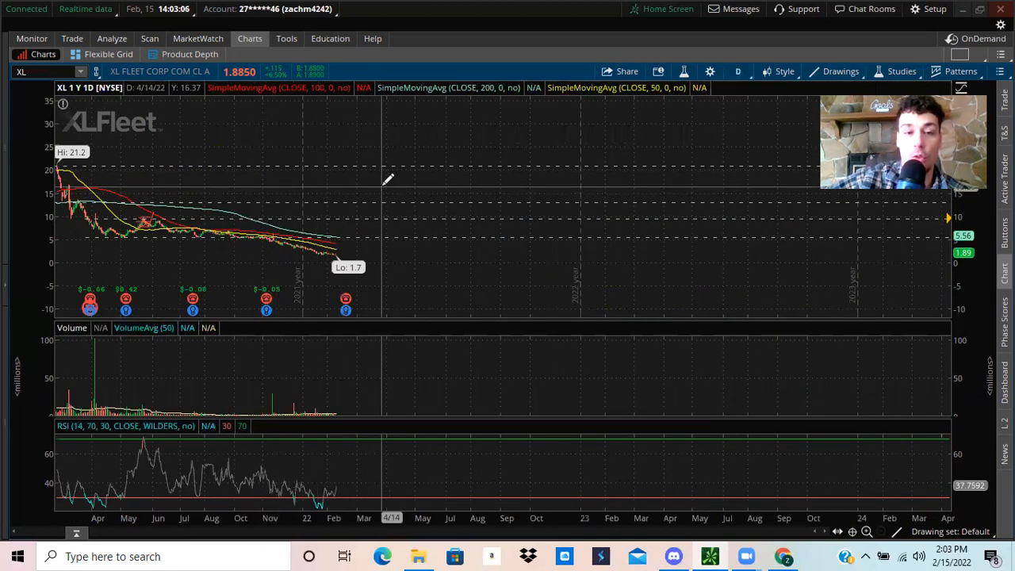
{"action": "left_click_drag", "start_coordinate": [381, 182], "coordinate": [278, 167]}
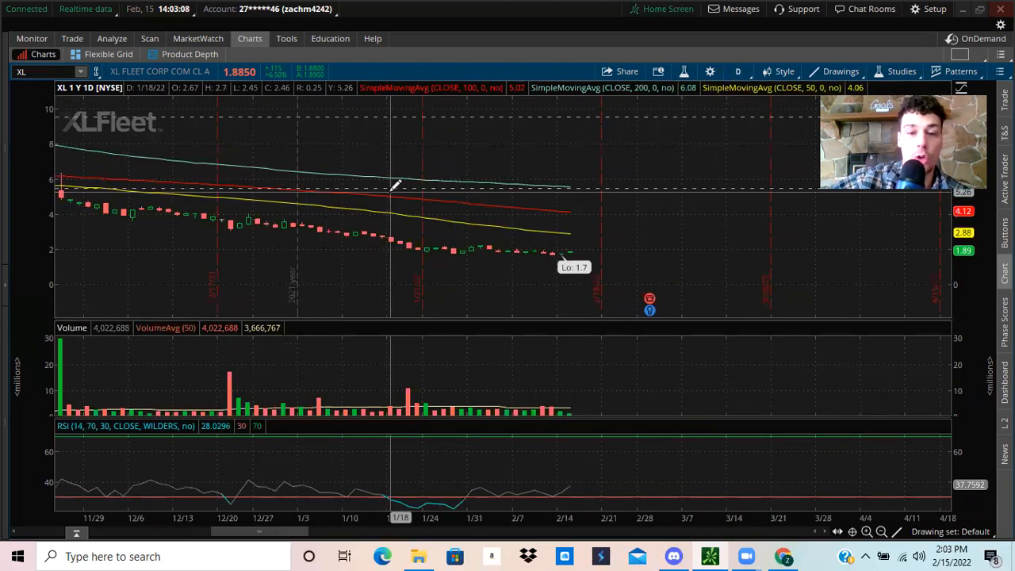
{"action": "scroll", "coordinate": [395, 185], "scroll_direction": "up", "scroll_amount": 3}
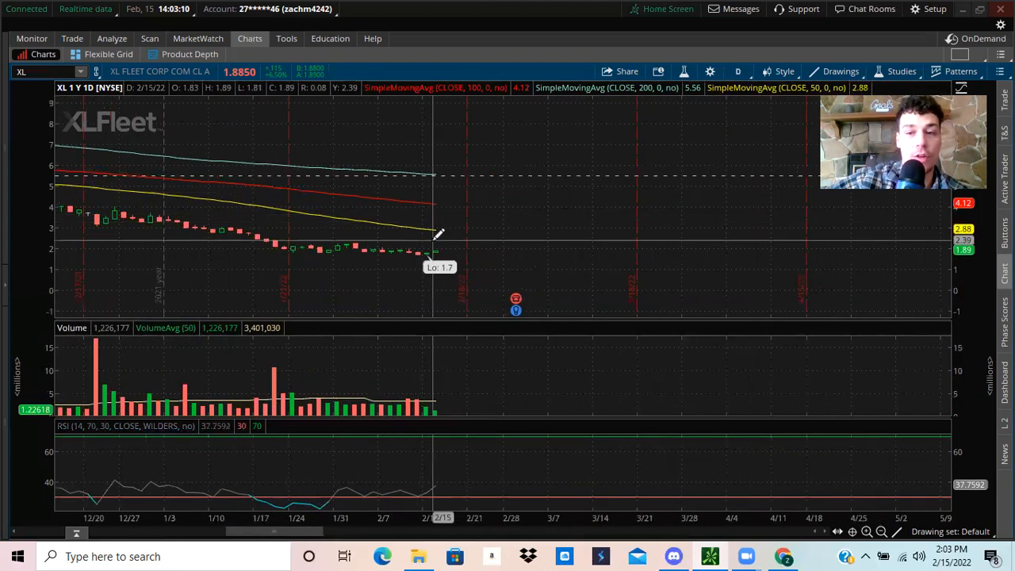
{"action": "scroll", "coordinate": [347, 220], "scroll_direction": "up", "scroll_amount": 1}
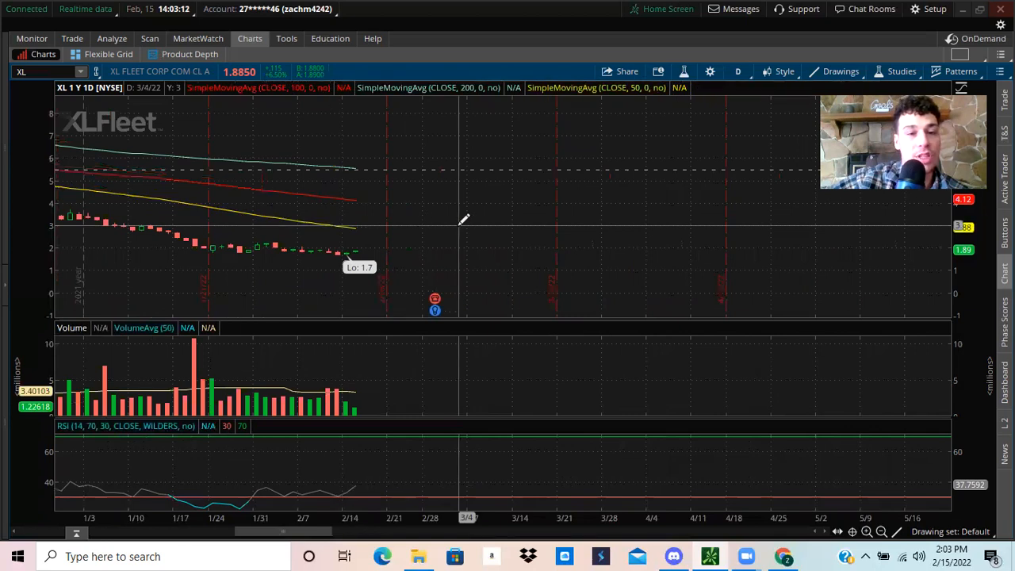
{"action": "scroll", "coordinate": [333, 214], "scroll_direction": "up", "scroll_amount": 1}
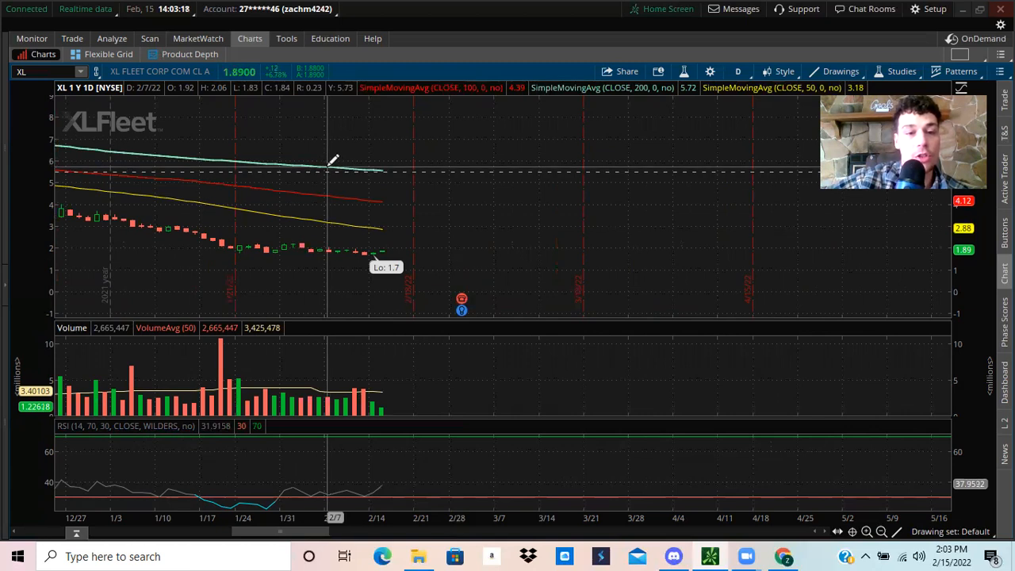
{"action": "scroll", "coordinate": [508, 183], "scroll_direction": "down", "scroll_amount": 1}
{"action": "left_click_drag", "start_coordinate": [547, 147], "coordinate": [180, 131]}
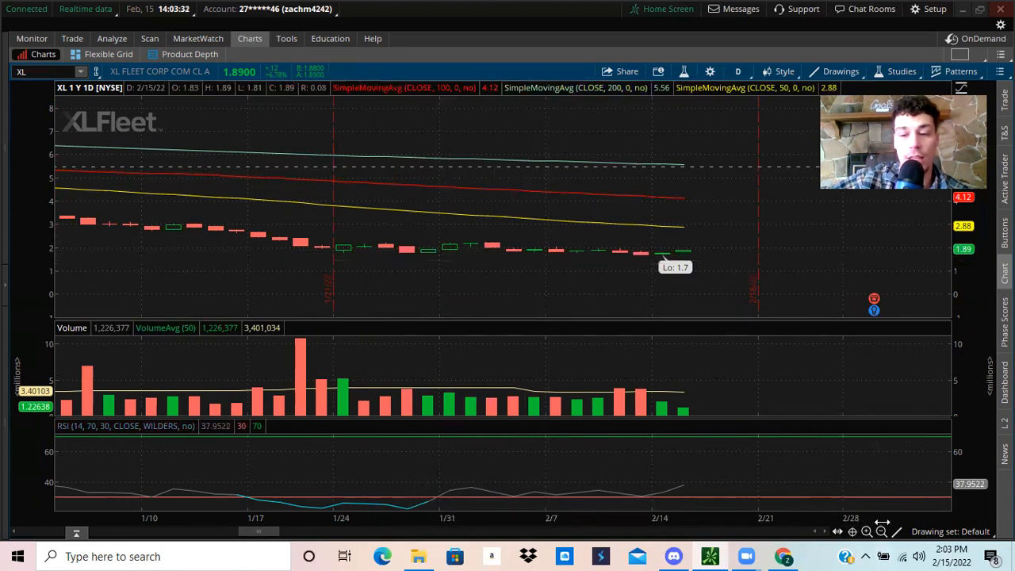
{"action": "left_click", "coordinate": [882, 532]}
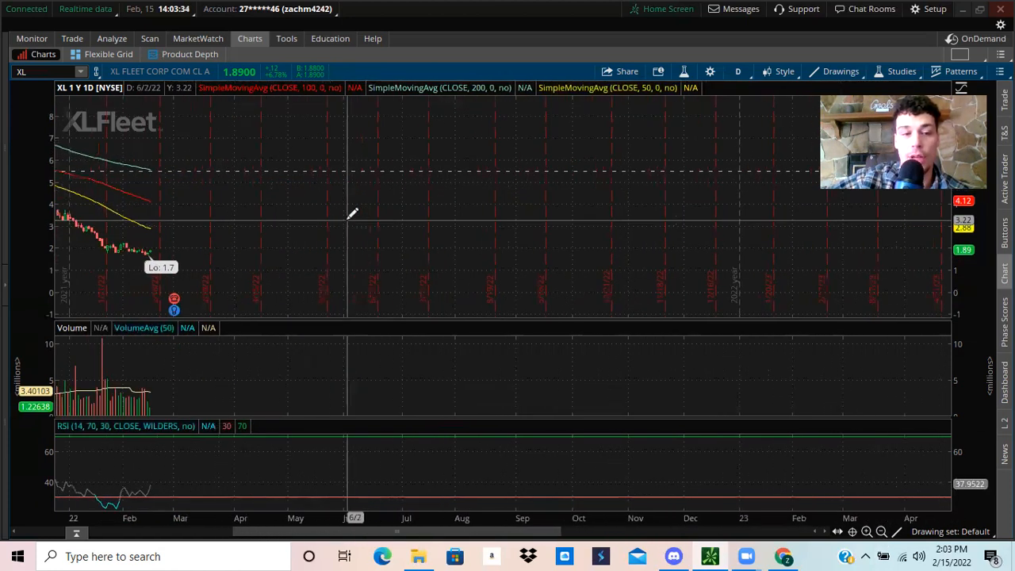
{"action": "scroll", "coordinate": [353, 212], "scroll_direction": "up", "scroll_amount": 2}
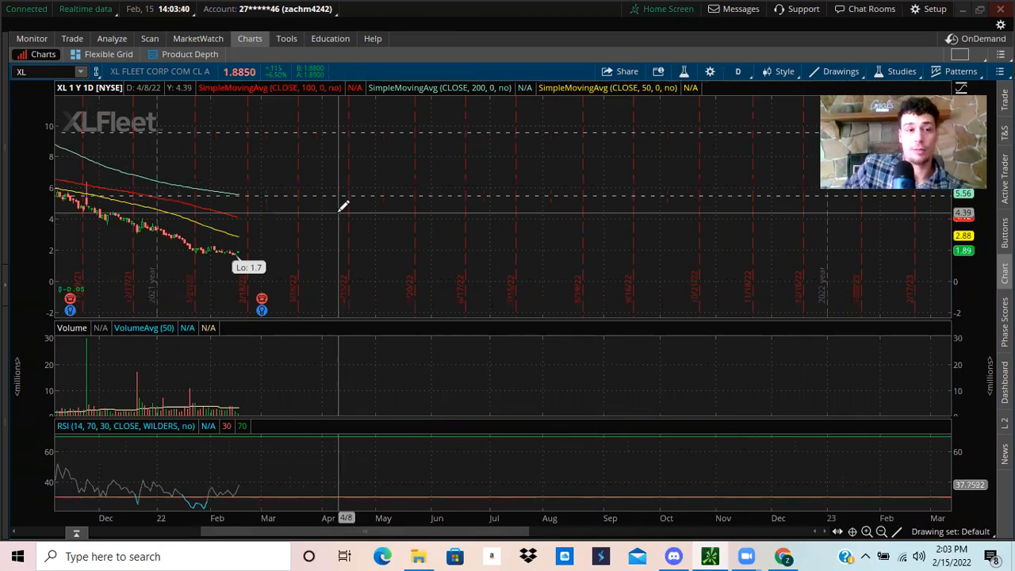
Draw a trendline on the daily chart from the 21.2 high down to the February low.
{"action": "left_click", "coordinate": [886, 538]}
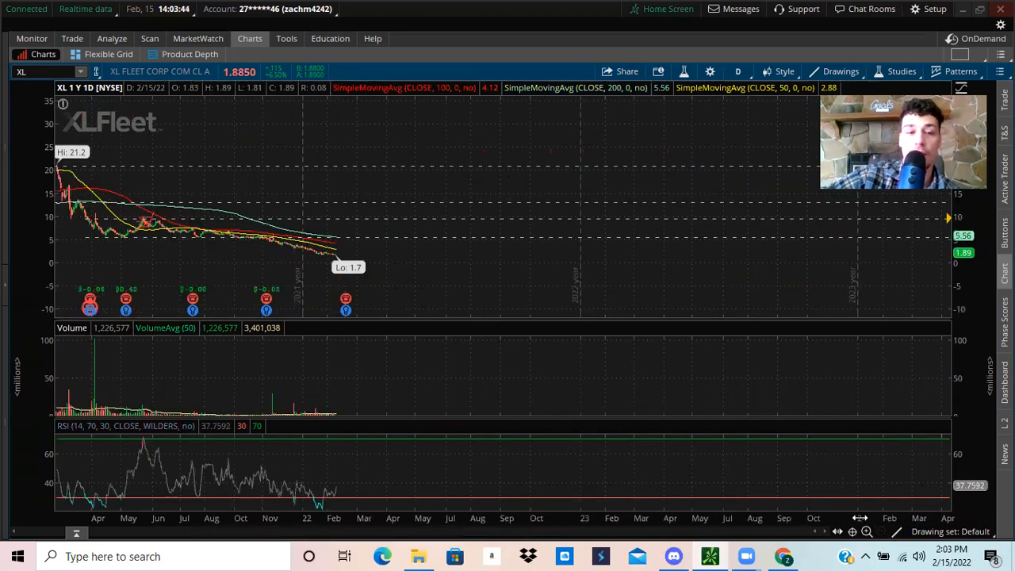
{"action": "right_click", "coordinate": [188, 138]}
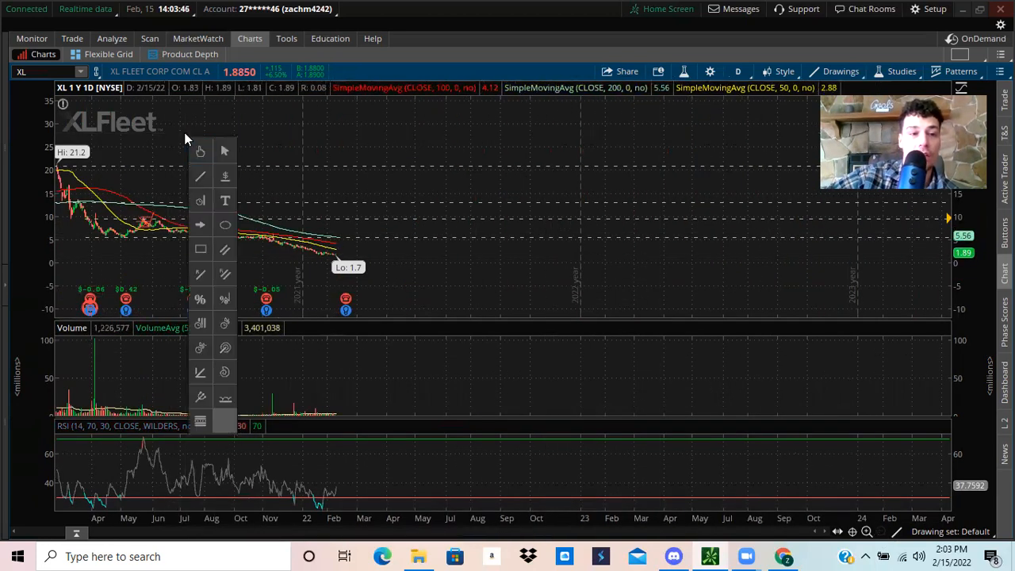
{"action": "left_click", "coordinate": [200, 176]}
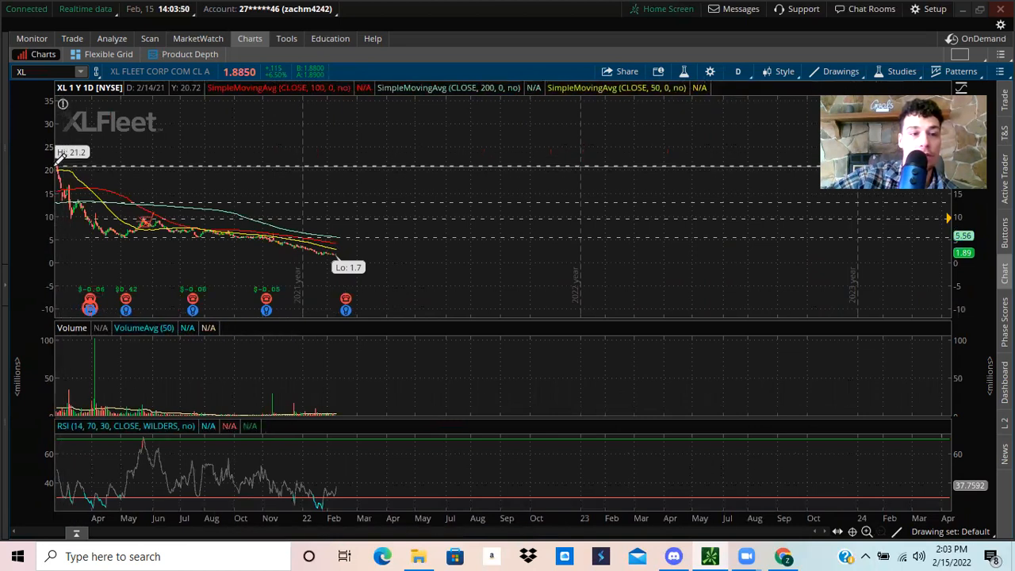
{"action": "left_click", "coordinate": [61, 164]}
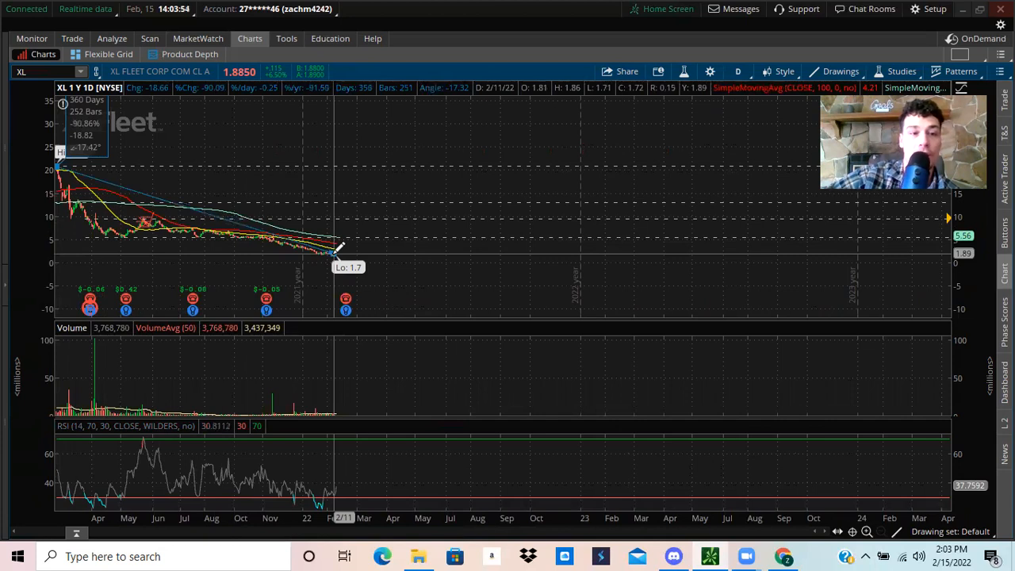
{"action": "left_click", "coordinate": [340, 248]}
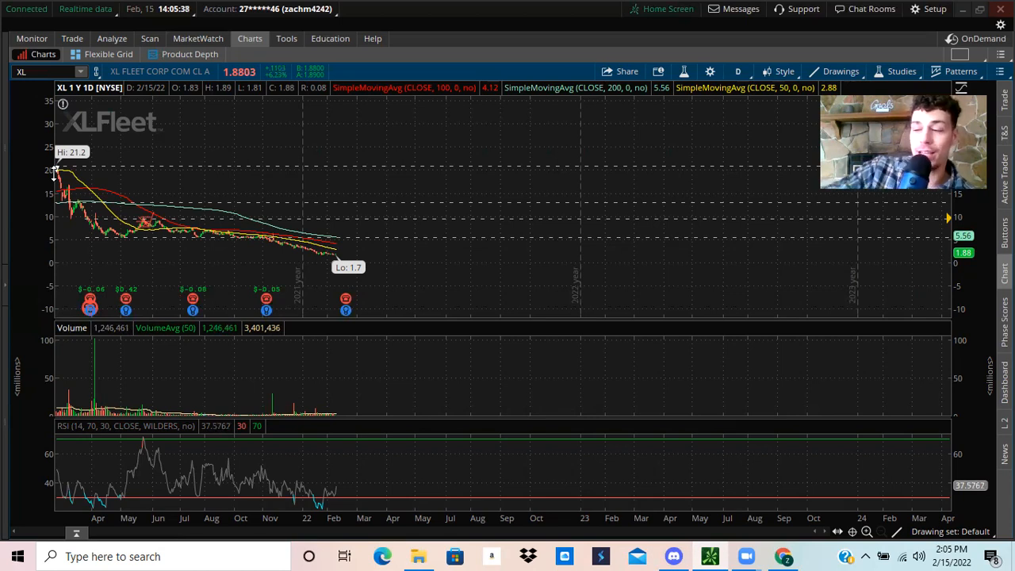
Zoom the daily XL chart into the November-to-April candles near the 1.7 low.
{"action": "left_click_drag", "start_coordinate": [388, 146], "coordinate": [243, 150]}
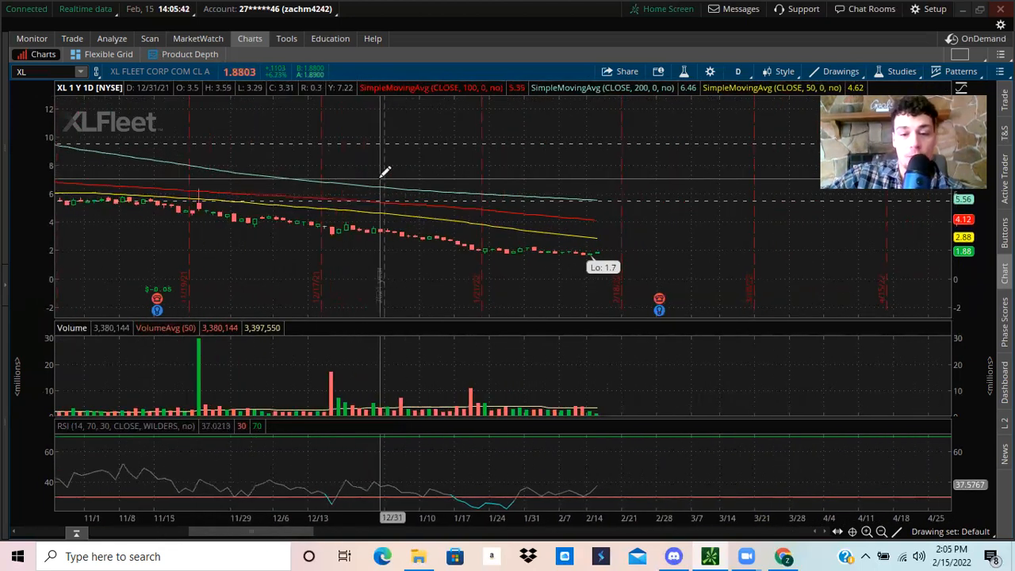
{"action": "scroll", "coordinate": [384, 166], "scroll_direction": "up", "scroll_amount": 2}
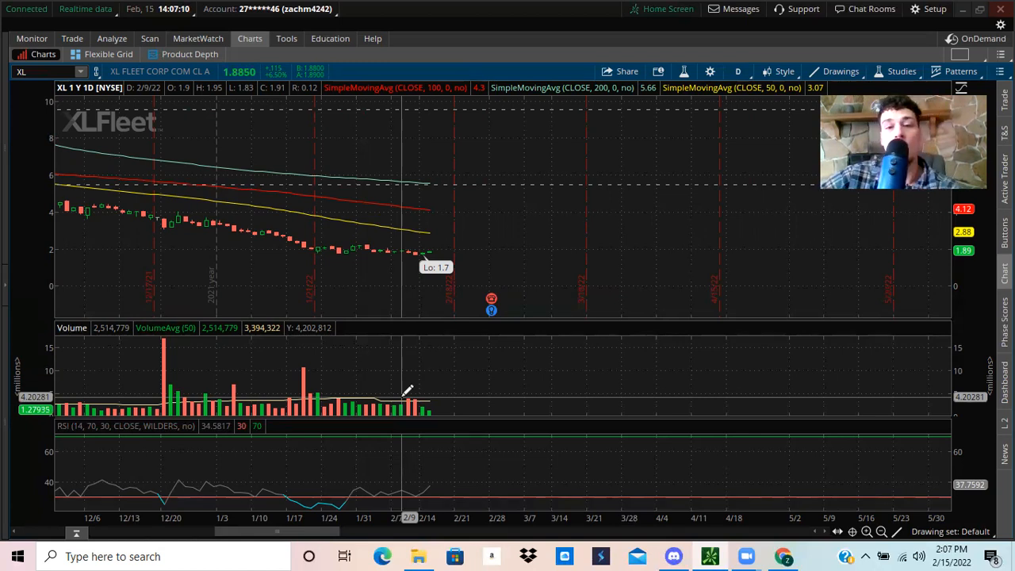
Switch XL to 20 D : 1h and zoom into the mid-January to mid-February candles.
{"action": "left_click", "coordinate": [737, 71]}
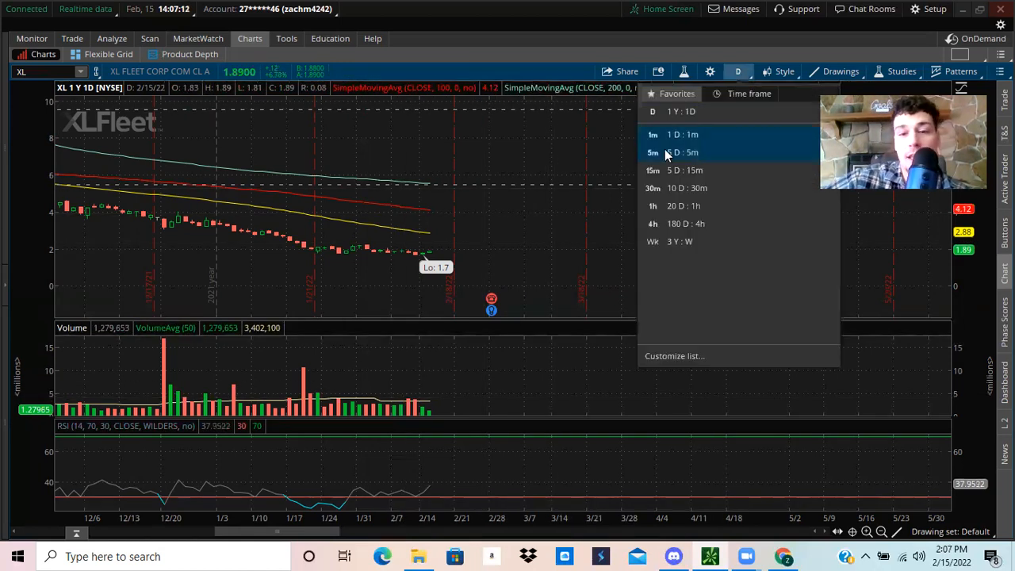
{"action": "left_click", "coordinate": [684, 207]}
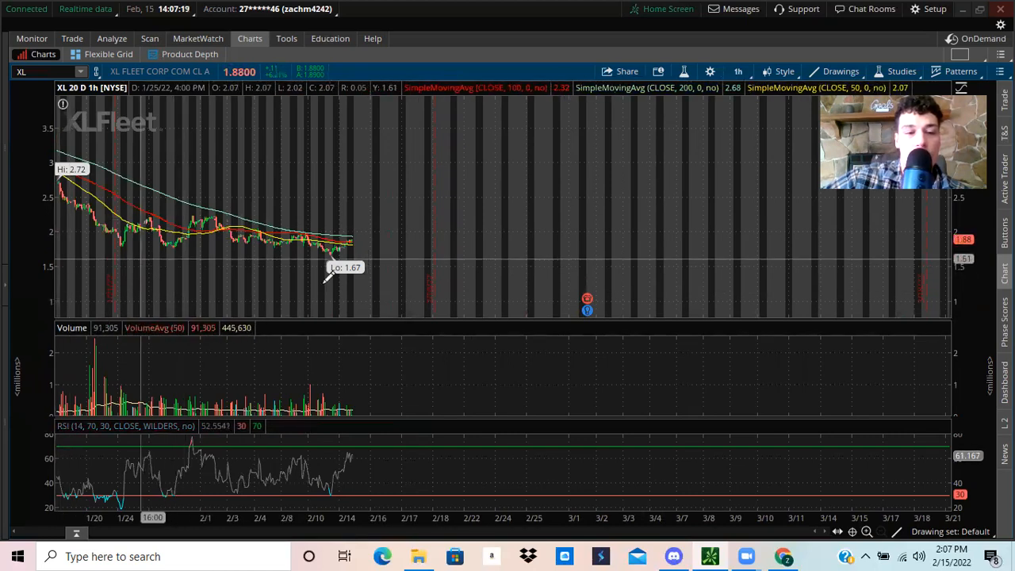
{"action": "left_click_drag", "start_coordinate": [820, 238], "coordinate": [153, 238]}
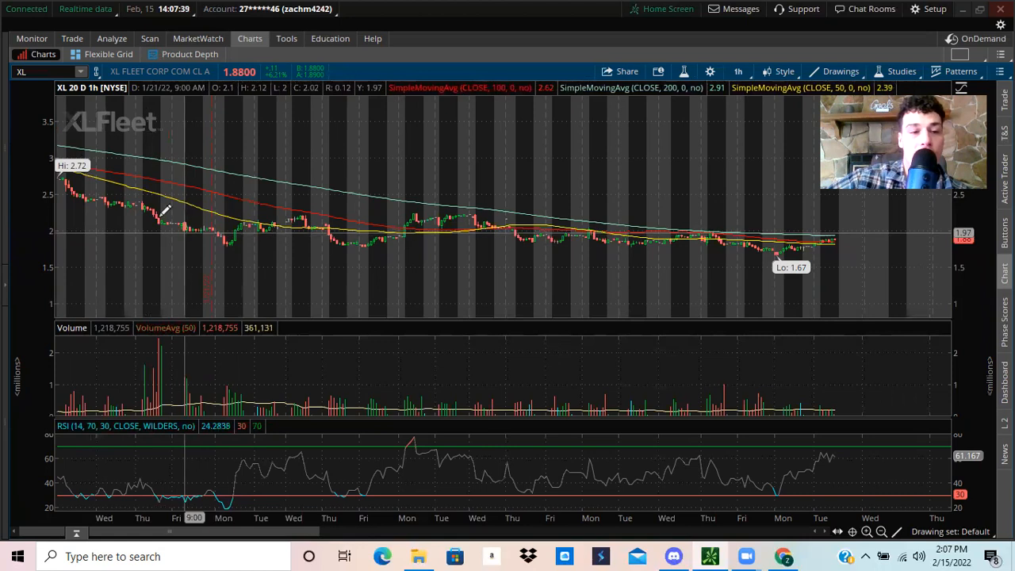
Place a short trendline at a January candle and zoom into the 2/8–2/16 hourly candles.
{"action": "left_click", "coordinate": [141, 200]}
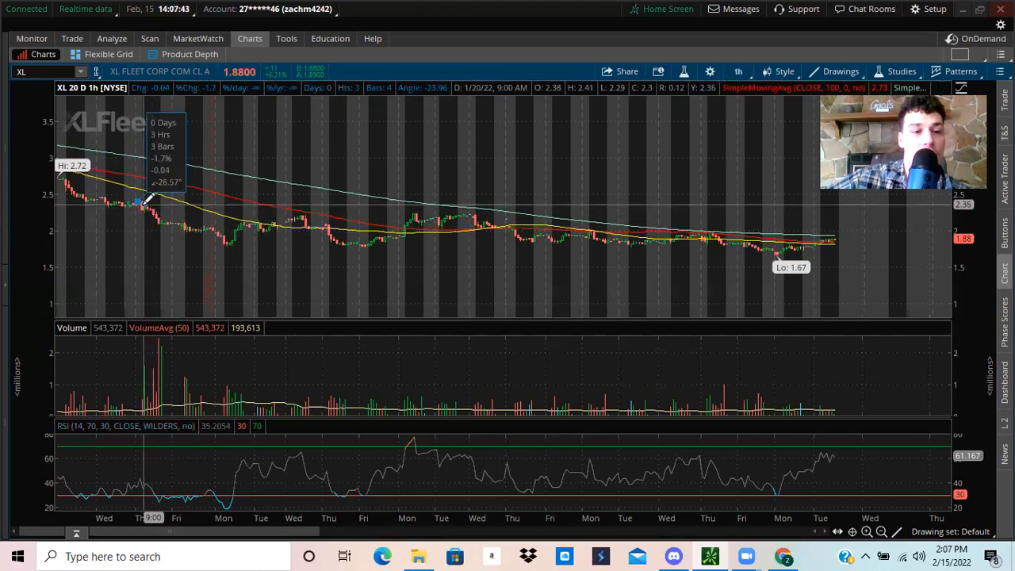
{"action": "left_click", "coordinate": [145, 198]}
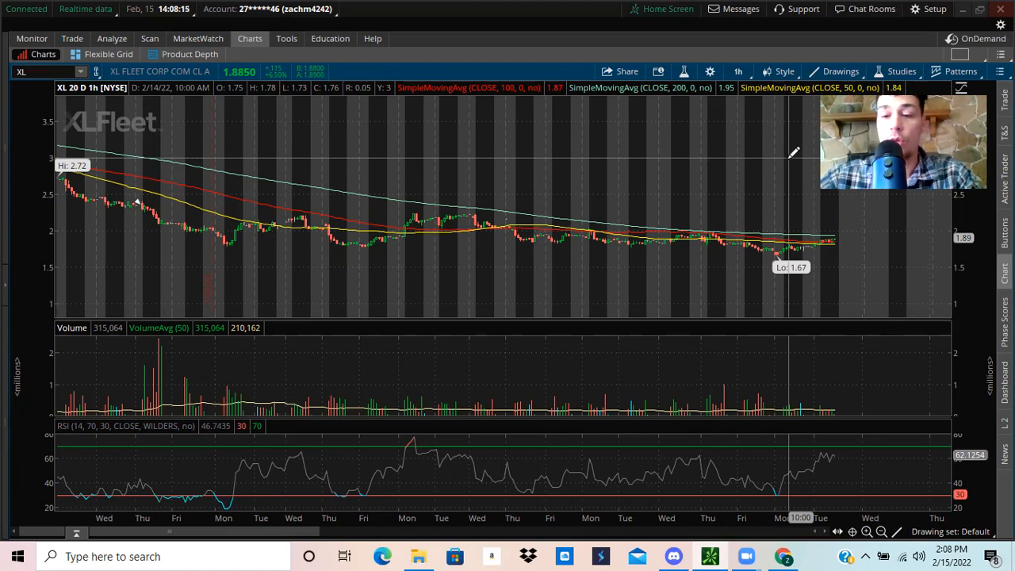
{"action": "left_click_drag", "start_coordinate": [655, 146], "coordinate": [918, 150]}
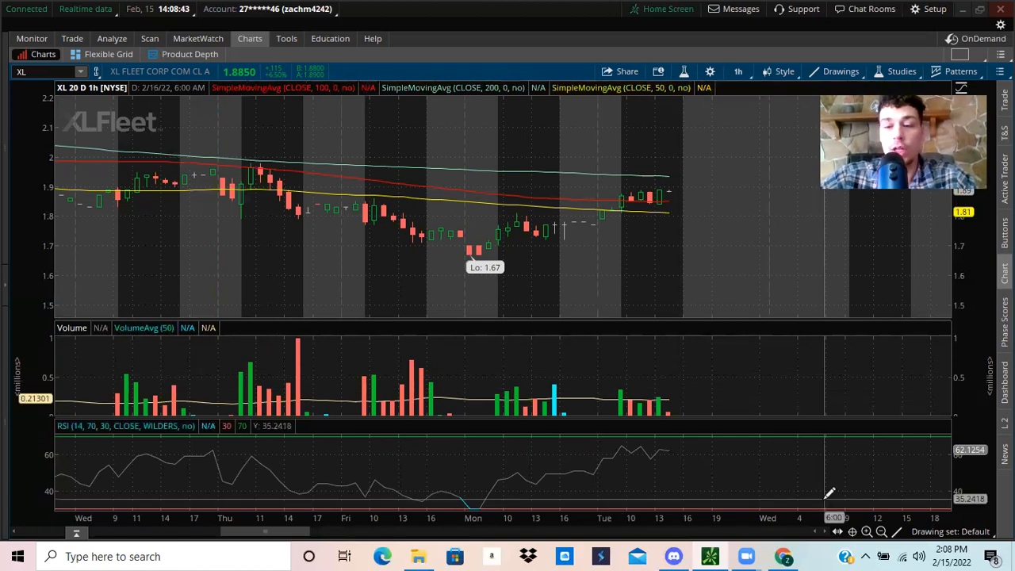
Switch XL to 180 D : 4h and zoom in on the most recent candles.
{"action": "left_click", "coordinate": [738, 72]}
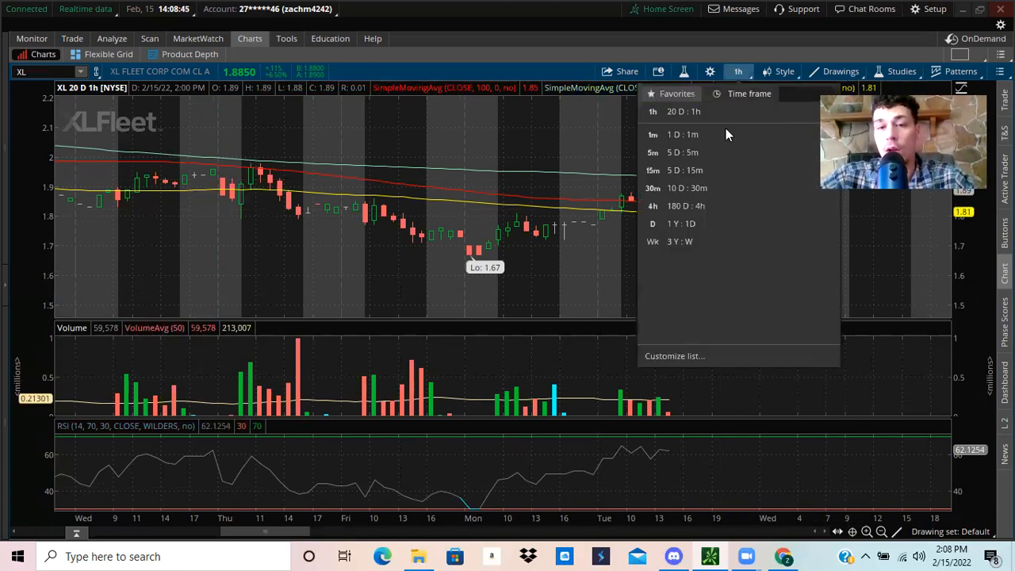
{"action": "left_click", "coordinate": [714, 206]}
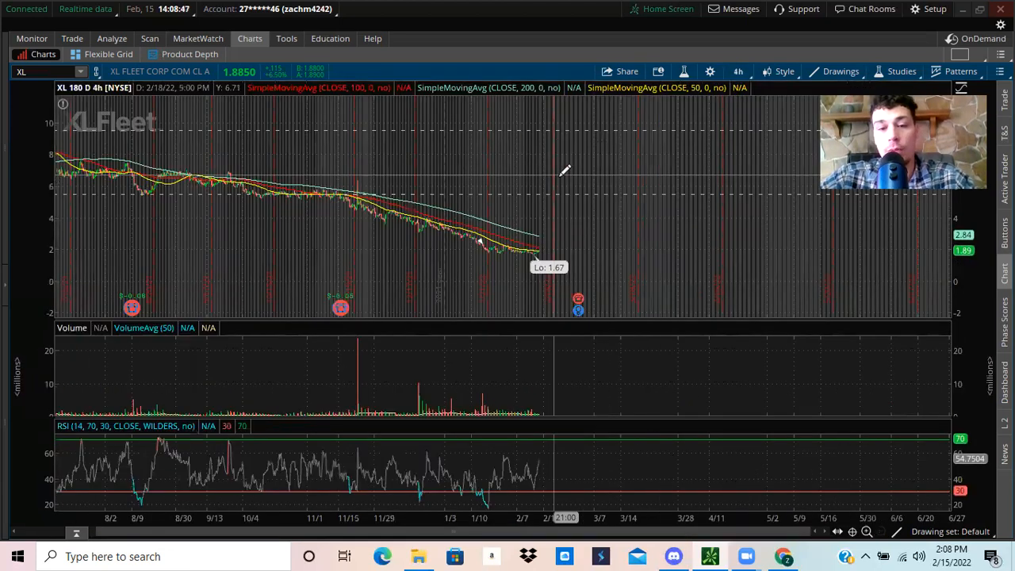
{"action": "left_click_drag", "start_coordinate": [557, 169], "coordinate": [524, 230]}
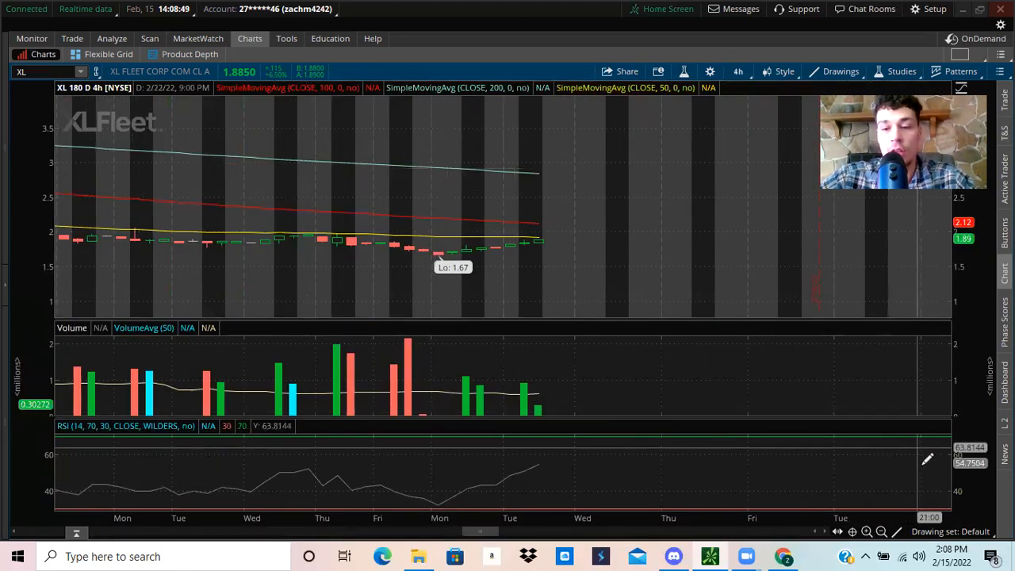
{"action": "left_click_drag", "start_coordinate": [982, 186], "coordinate": [978, 210]}
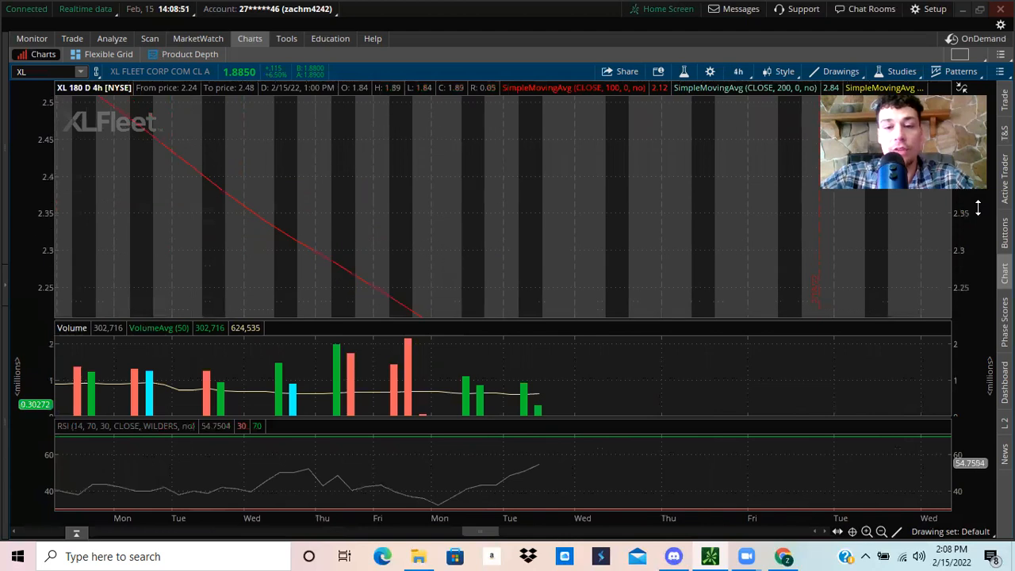
Pan and rescale the 4-hour chart to center the drop to the 1.67 low and rebound.
{"action": "right_click", "coordinate": [733, 201]}
{"action": "left_click", "coordinate": [744, 218]}
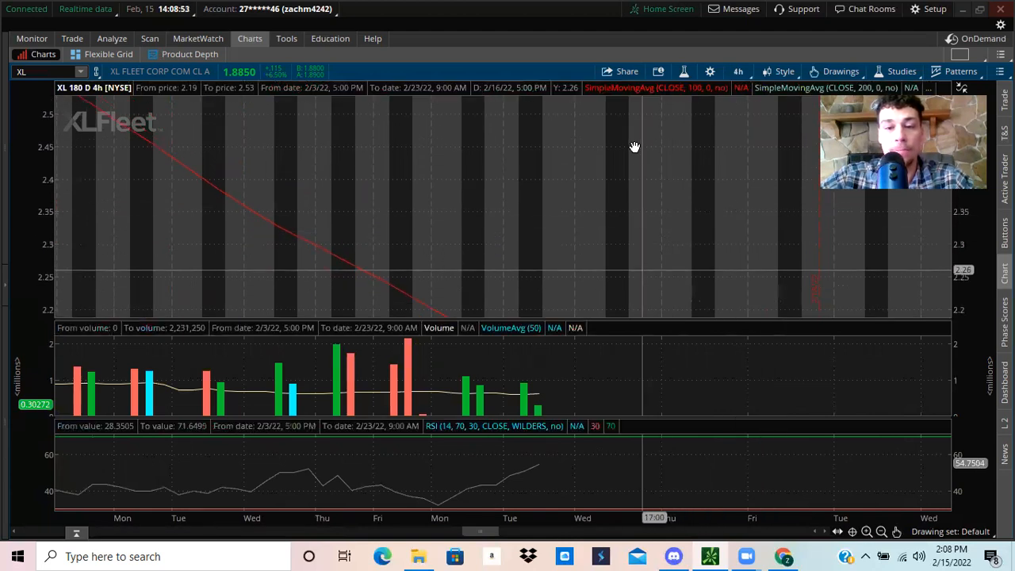
{"action": "mouse_move", "coordinate": [682, 238]}
{"action": "left_mouse_down"}
{"action": "mouse_move", "coordinate": [630, 153]}
{"action": "mouse_move", "coordinate": [555, 156]}
{"action": "mouse_move", "coordinate": [579, 126]}
{"action": "left_mouse_up"}
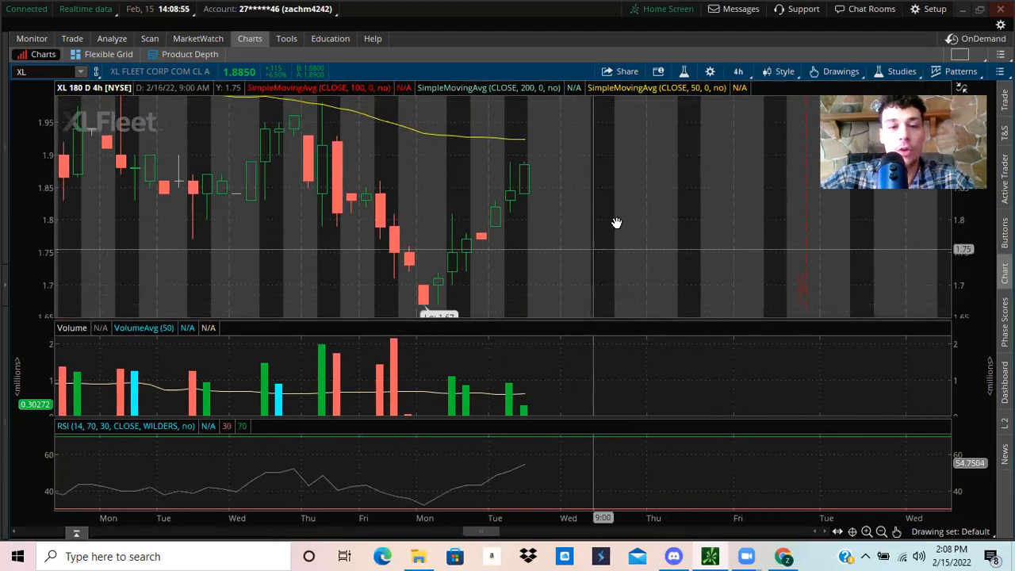
{"action": "mouse_move", "coordinate": [615, 222]}
{"action": "left_mouse_down"}
{"action": "mouse_move", "coordinate": [639, 190]}
{"action": "mouse_move", "coordinate": [670, 254]}
{"action": "mouse_move", "coordinate": [641, 234]}
{"action": "left_mouse_up"}
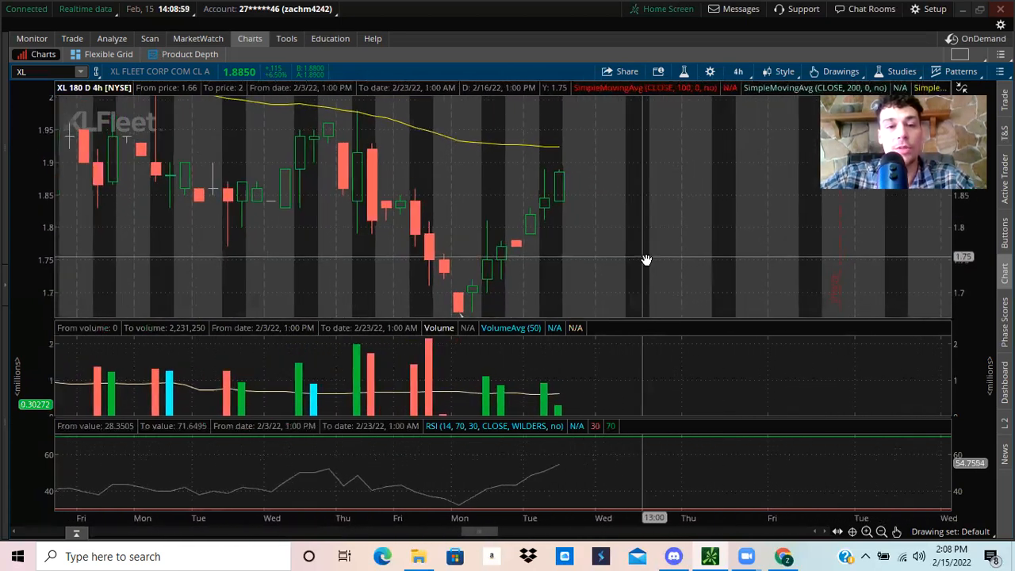
Draw a V-shaped trendline from Thursday's high down to 1.67 and up past the latest 4-hour candle.
{"action": "right_click", "coordinate": [468, 198]}
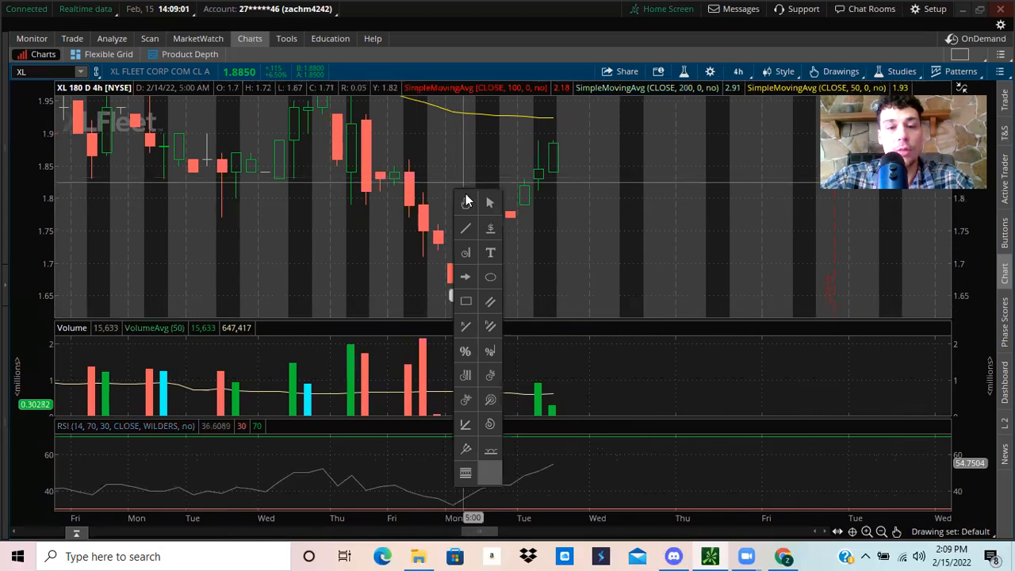
{"action": "left_click", "coordinate": [468, 231]}
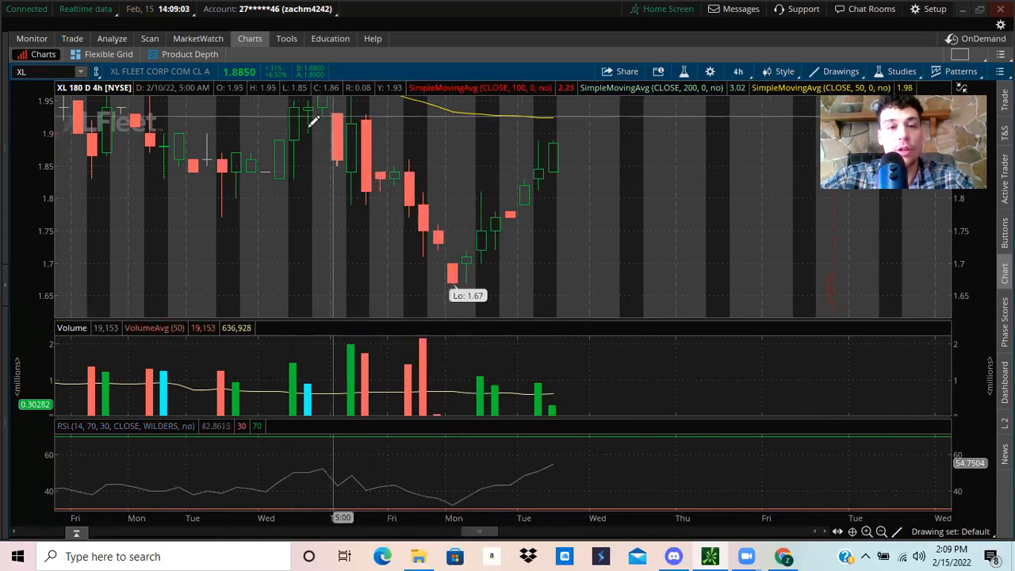
{"action": "left_click", "coordinate": [327, 107]}
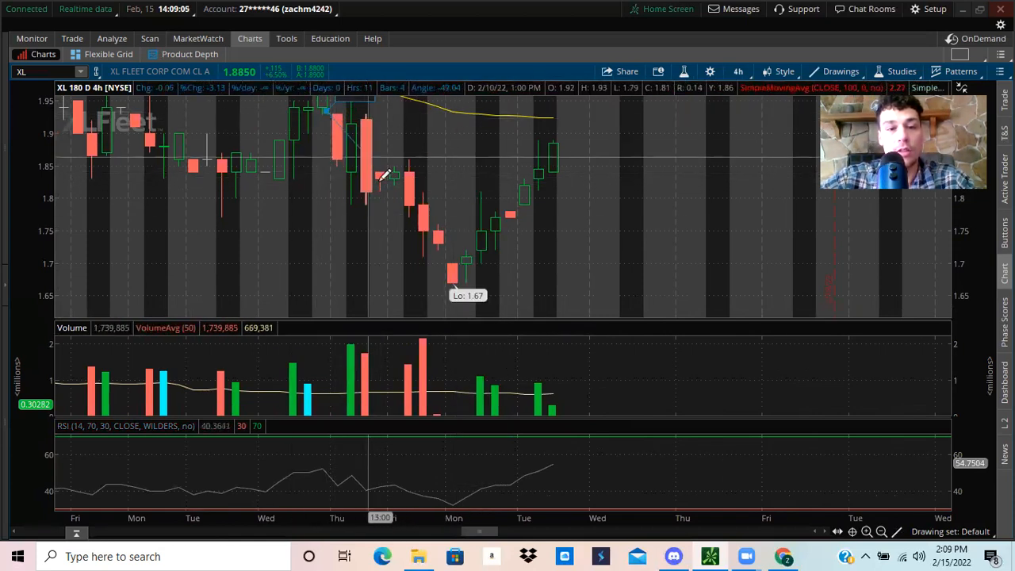
{"action": "left_click", "coordinate": [452, 276]}
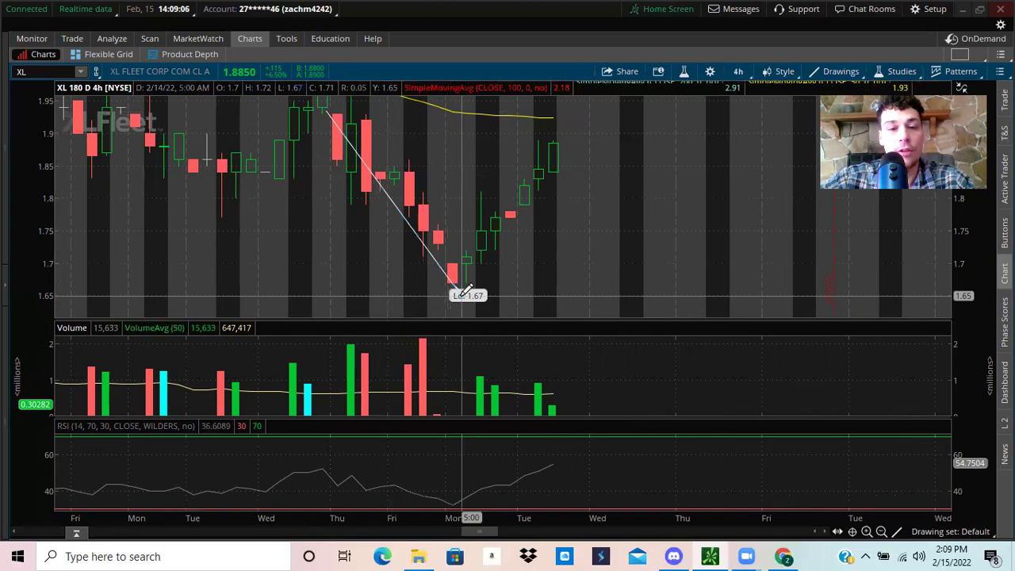
{"action": "left_click", "coordinate": [573, 130]}
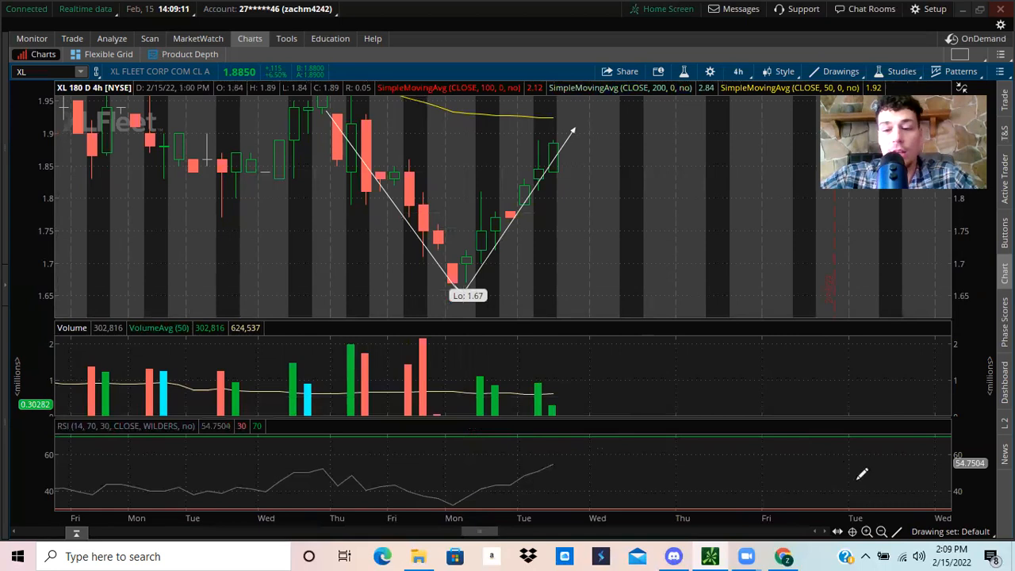
Zoom out to months of 4-hour candles and shift the view toward earlier dates.
{"action": "left_click", "coordinate": [882, 532]}
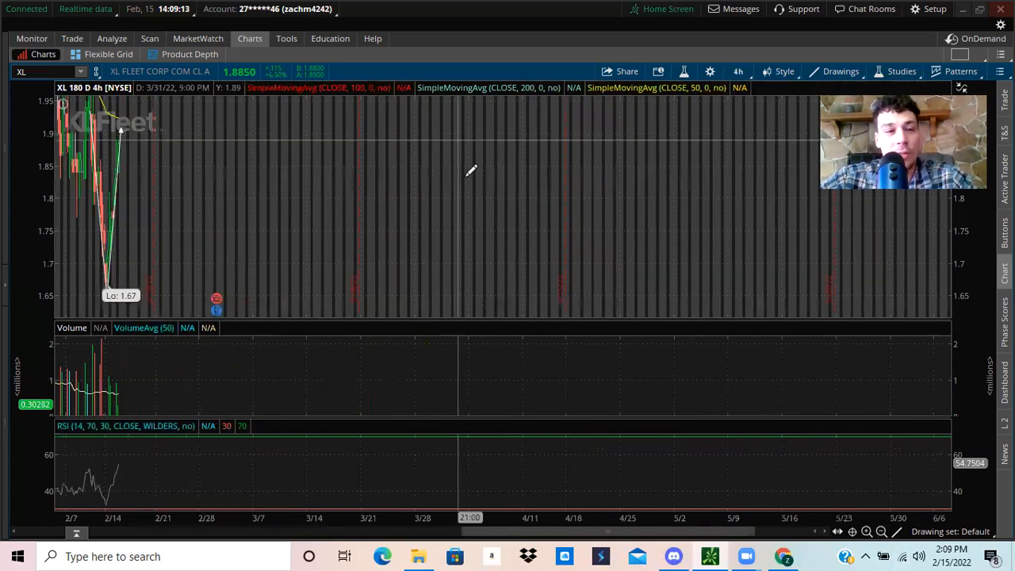
{"action": "left_click_drag", "start_coordinate": [472, 176], "coordinate": [508, 175]}
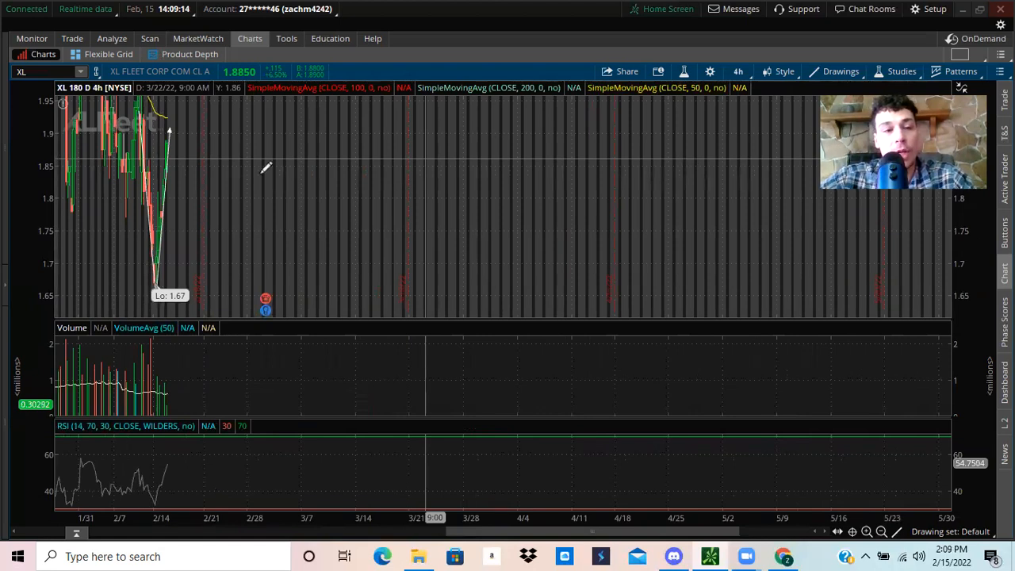
{"action": "scroll", "coordinate": [261, 166], "scroll_direction": "up", "scroll_amount": 3}
{"action": "left_click_drag", "start_coordinate": [248, 131], "coordinate": [476, 151]}
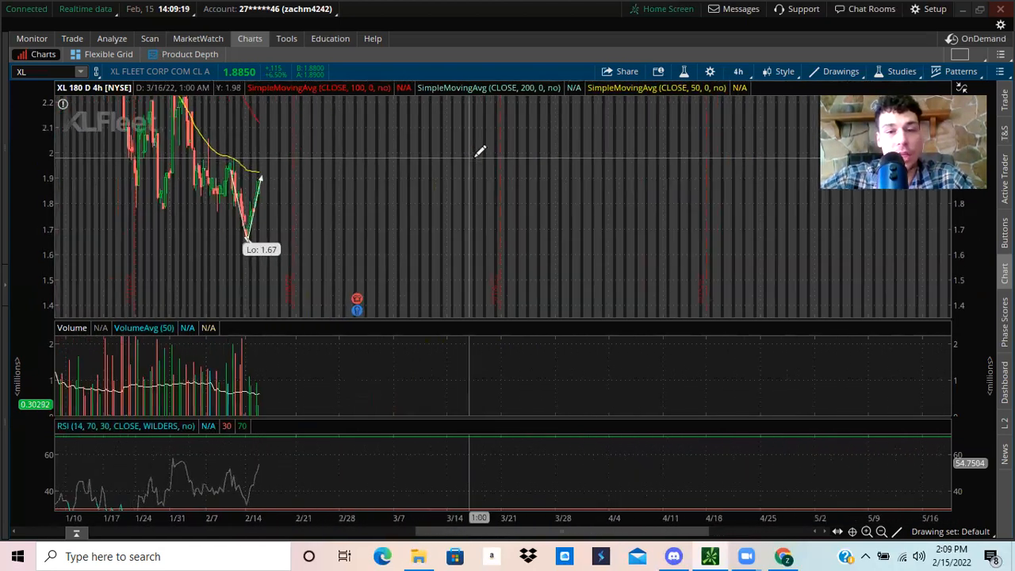
Switch XL back to 1 Y : 1D and zoom in on the January–February decline to 1.7.
{"action": "left_click", "coordinate": [738, 71]}
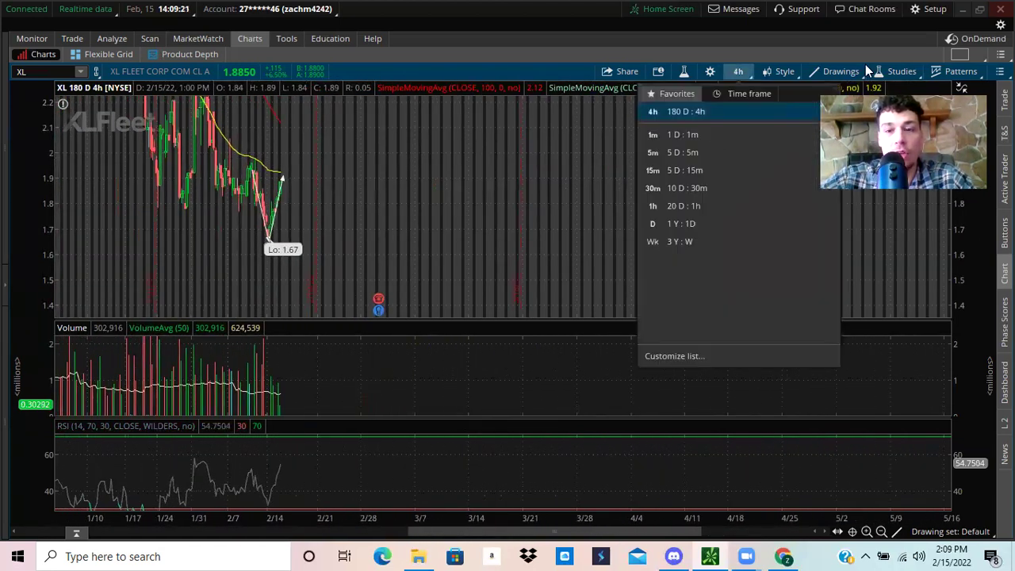
{"action": "left_click", "coordinate": [704, 218]}
{"action": "left_click_drag", "start_coordinate": [399, 159], "coordinate": [317, 154]}
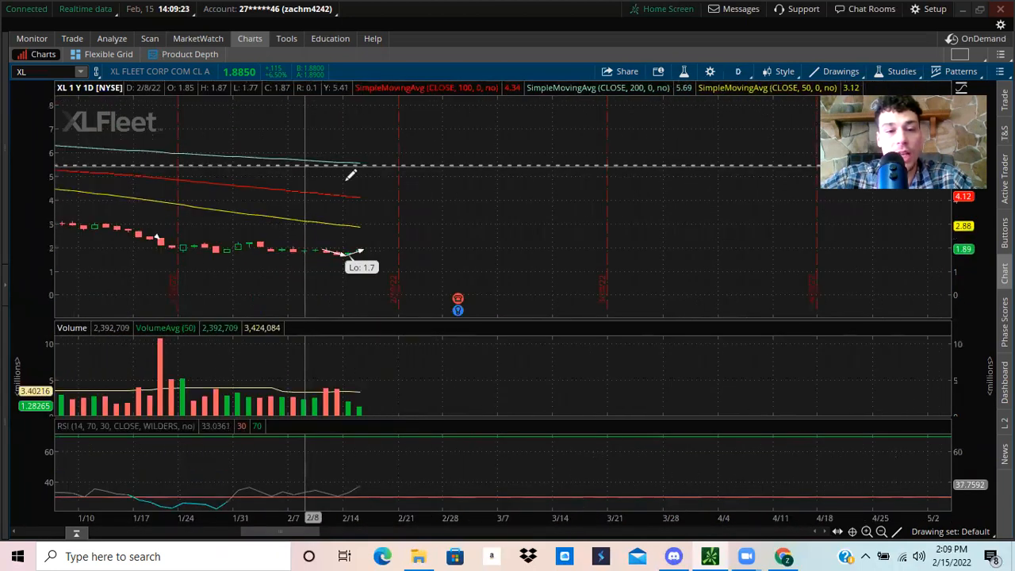
{"action": "left_click_drag", "start_coordinate": [982, 279], "coordinate": [982, 222]}
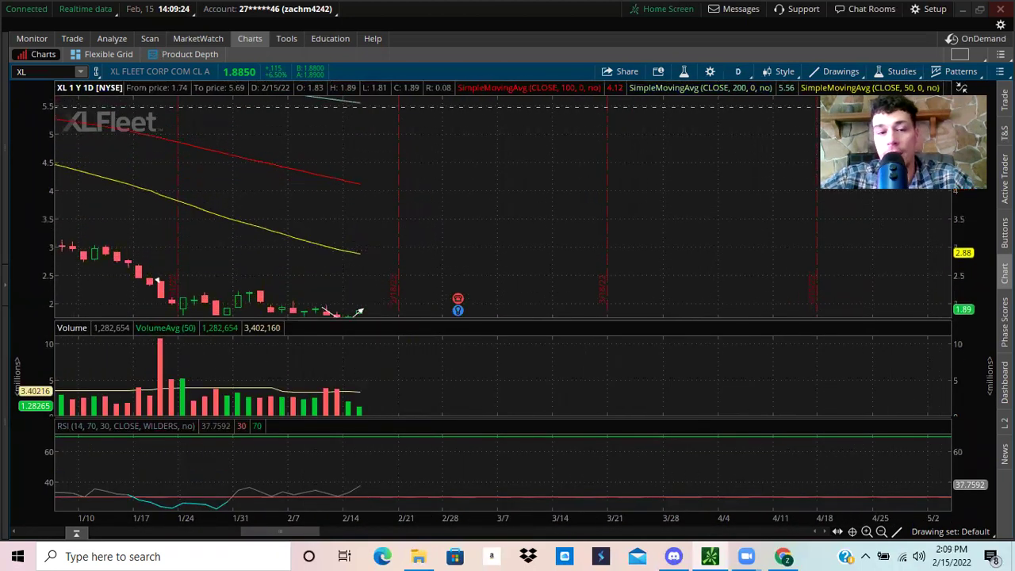
Dismiss a stray drawing-tools popup and re-arm the trendline tool on the daily chart.
{"action": "right_click", "coordinate": [733, 220]}
{"action": "left_click", "coordinate": [650, 251]}
{"action": "left_click_drag", "start_coordinate": [650, 250], "coordinate": [690, 138]}
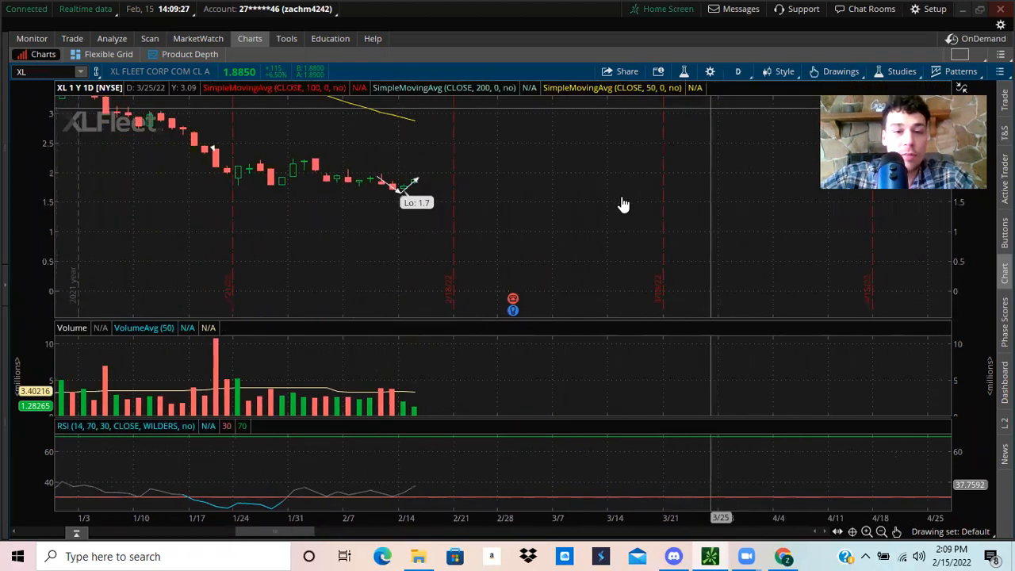
{"action": "right_click", "coordinate": [595, 190]}
{"action": "left_click", "coordinate": [583, 229]}
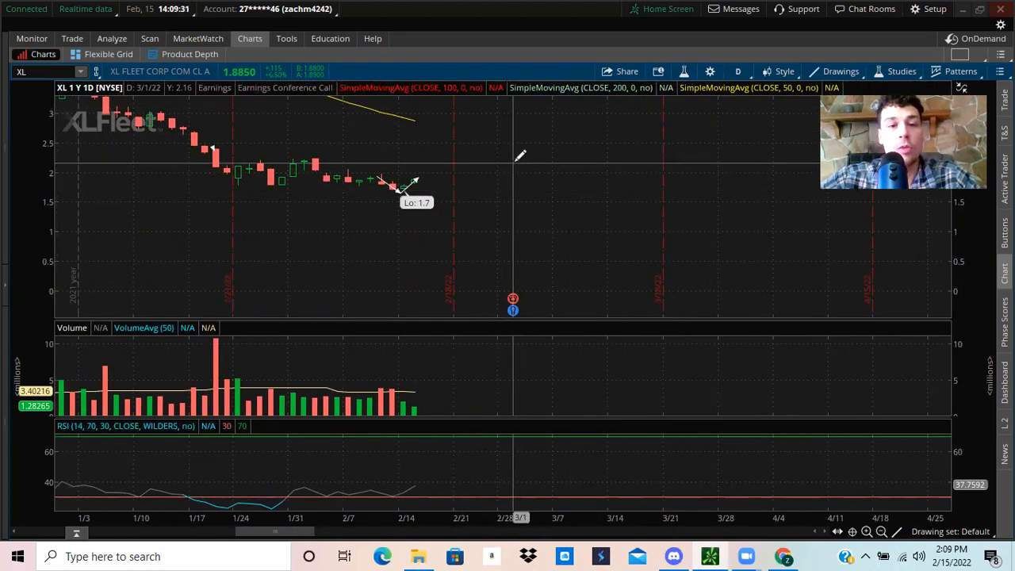
Load XL Fleet Corp's quote and option chain on the Trade page in place of US Ecology.
{"action": "left_click", "coordinate": [72, 38]}
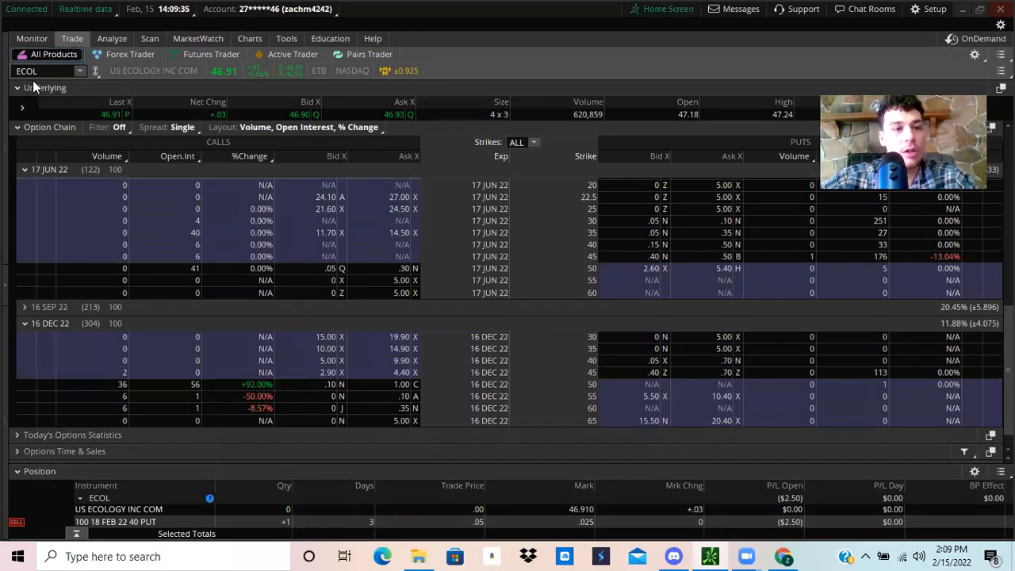
{"action": "left_click", "coordinate": [28, 72]}
{"action": "double_click", "coordinate": [29, 71]}
{"action": "type", "text": "L"}
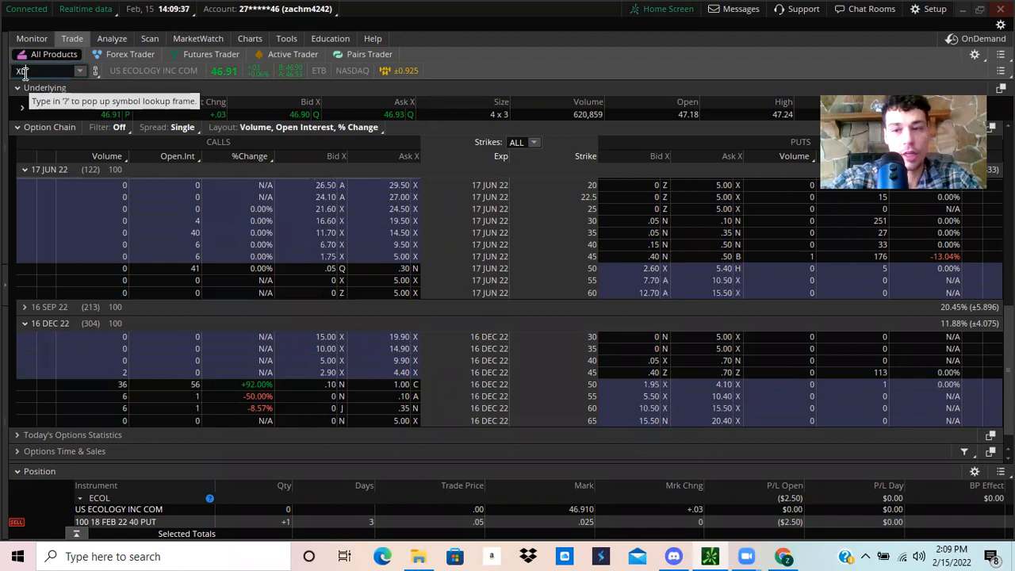
{"action": "key", "text": "Return"}
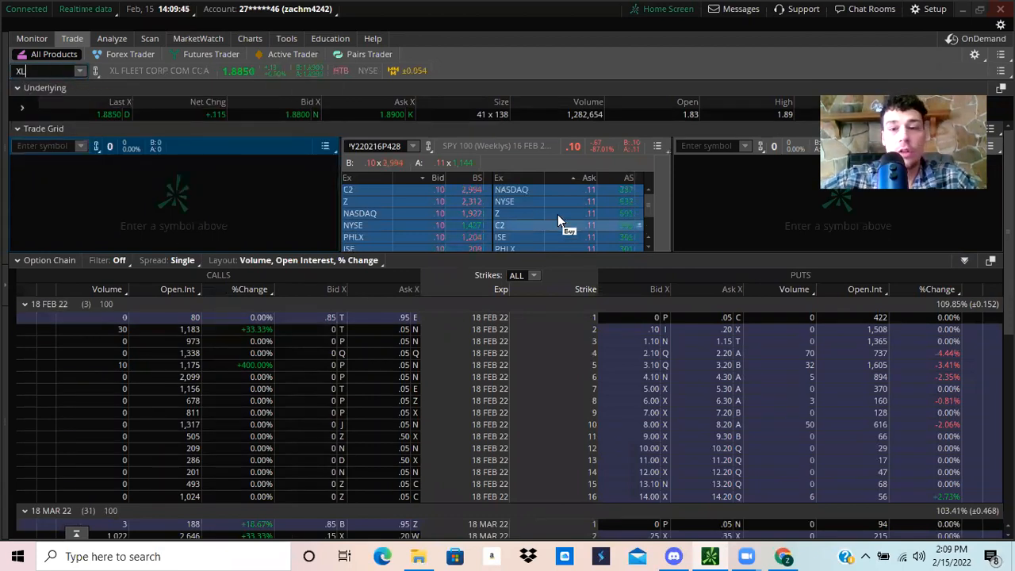
Hide the trade grid so XL's option chain with 18 Feb, 18 Mar and 20 May expirations fills the page.
{"action": "left_click", "coordinate": [26, 128]}
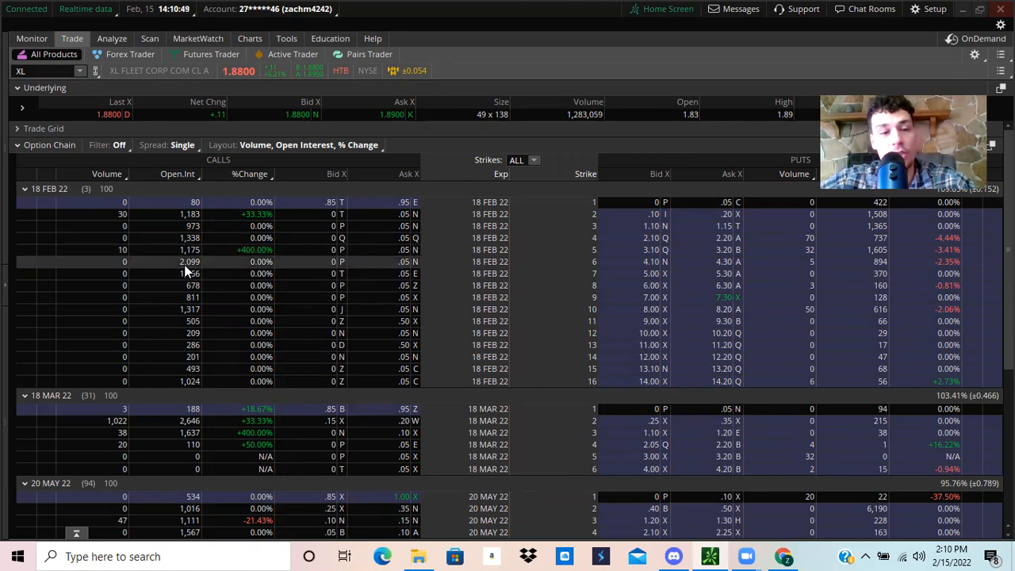
{"action": "right_click", "coordinate": [328, 257]}
{"action": "left_click", "coordinate": [548, 14]}
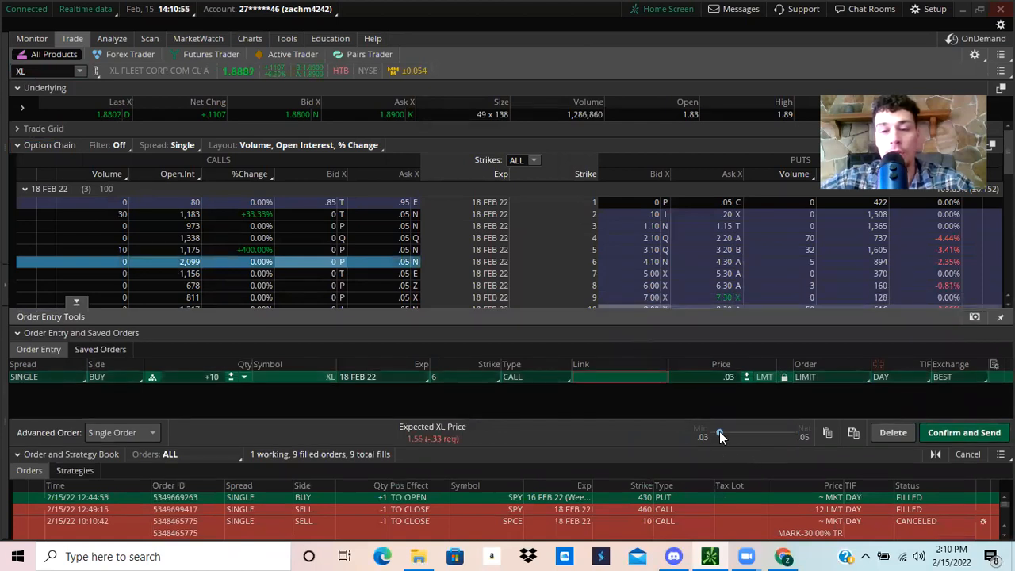
{"action": "left_click", "coordinate": [893, 433]}
{"action": "left_click", "coordinate": [1000, 338]}
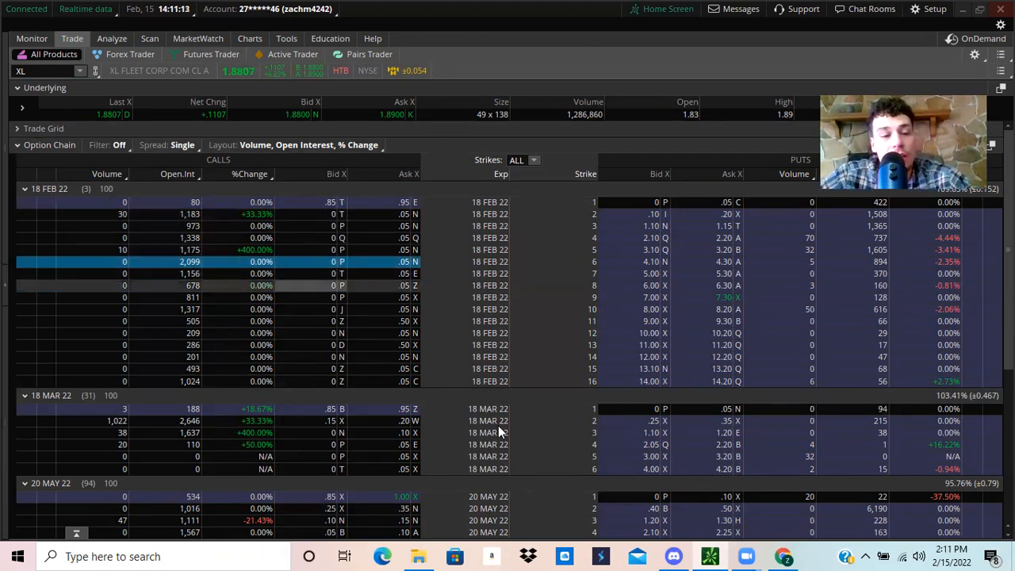
{"action": "scroll", "coordinate": [317, 320], "scroll_direction": "down", "scroll_amount": 3}
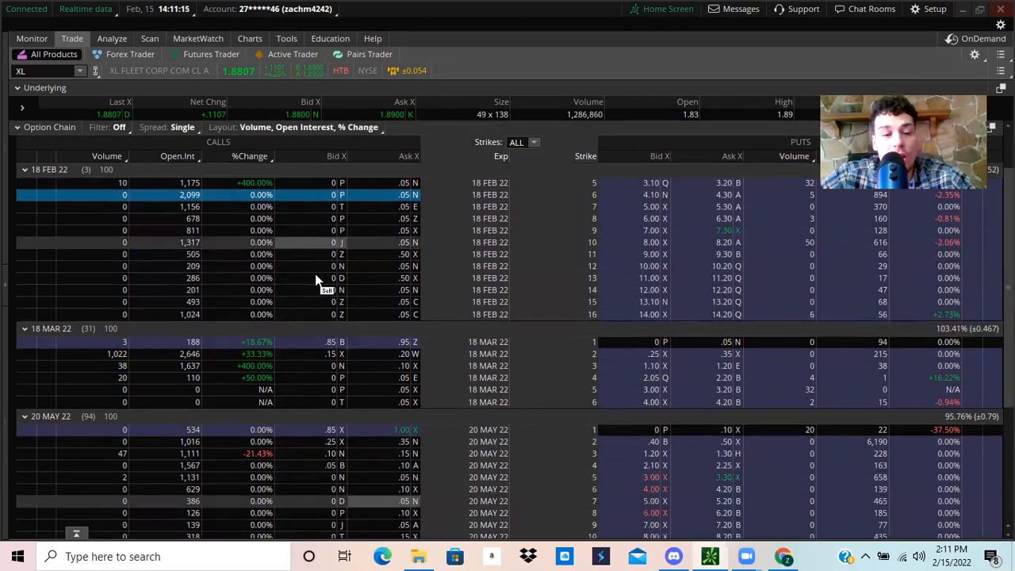
{"action": "scroll", "coordinate": [315, 273], "scroll_direction": "down", "scroll_amount": 3}
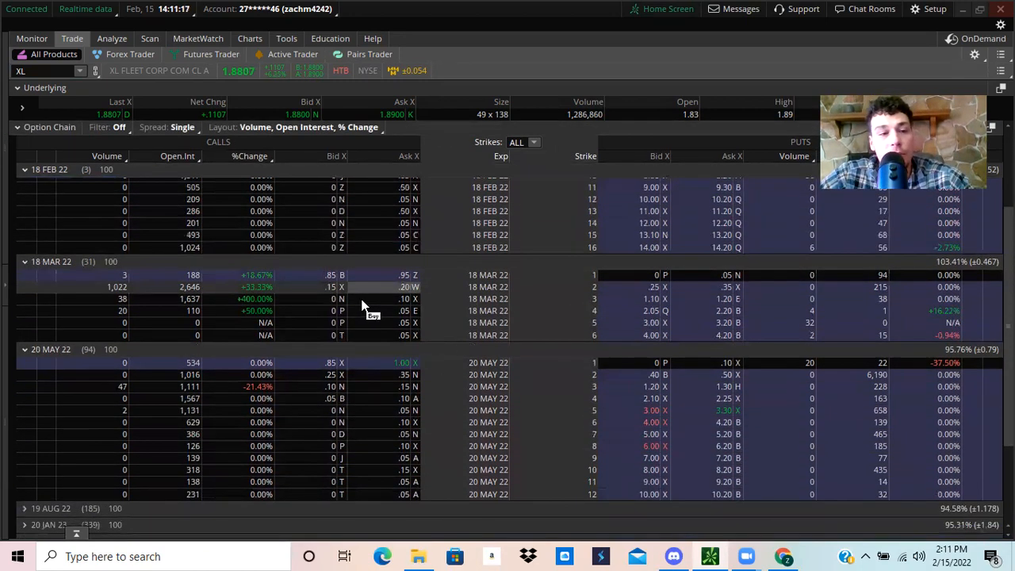
{"action": "scroll", "coordinate": [364, 297], "scroll_direction": "down", "scroll_amount": 3}
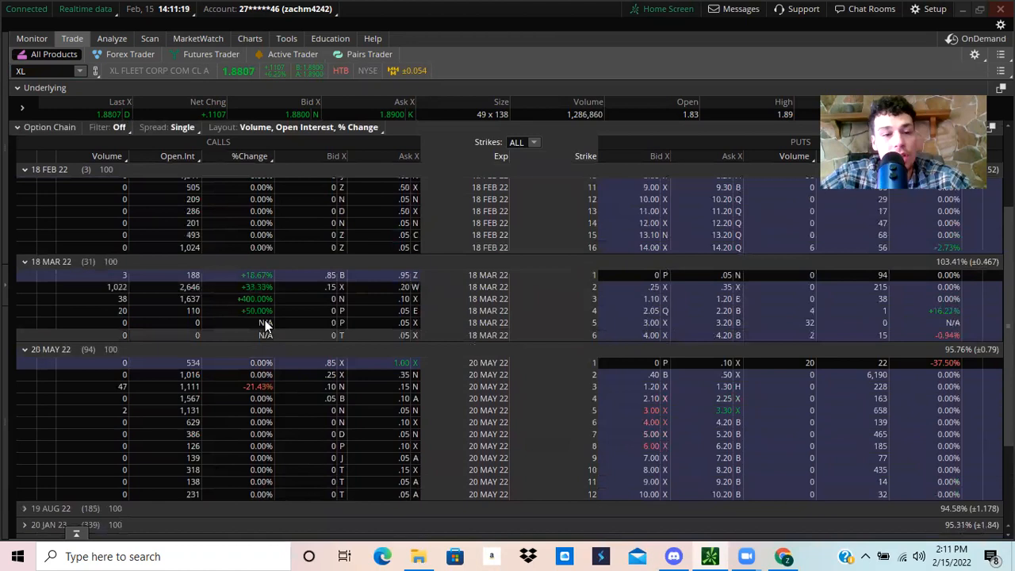
{"action": "scroll", "coordinate": [263, 320], "scroll_direction": "up", "scroll_amount": 3}
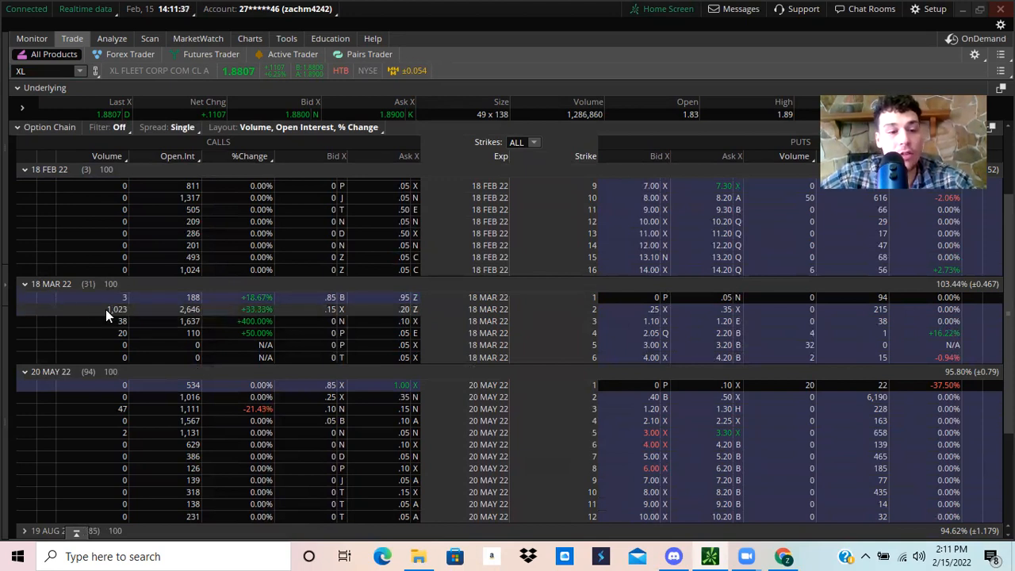
{"action": "scroll", "coordinate": [210, 289], "scroll_direction": "up", "scroll_amount": 5}
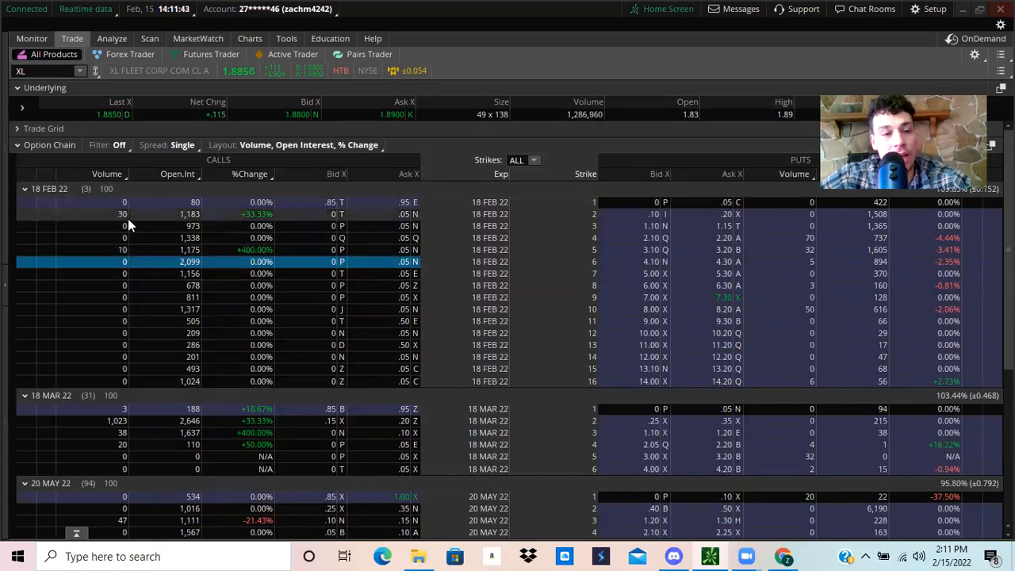
{"action": "scroll", "coordinate": [136, 342], "scroll_direction": "down", "scroll_amount": 2}
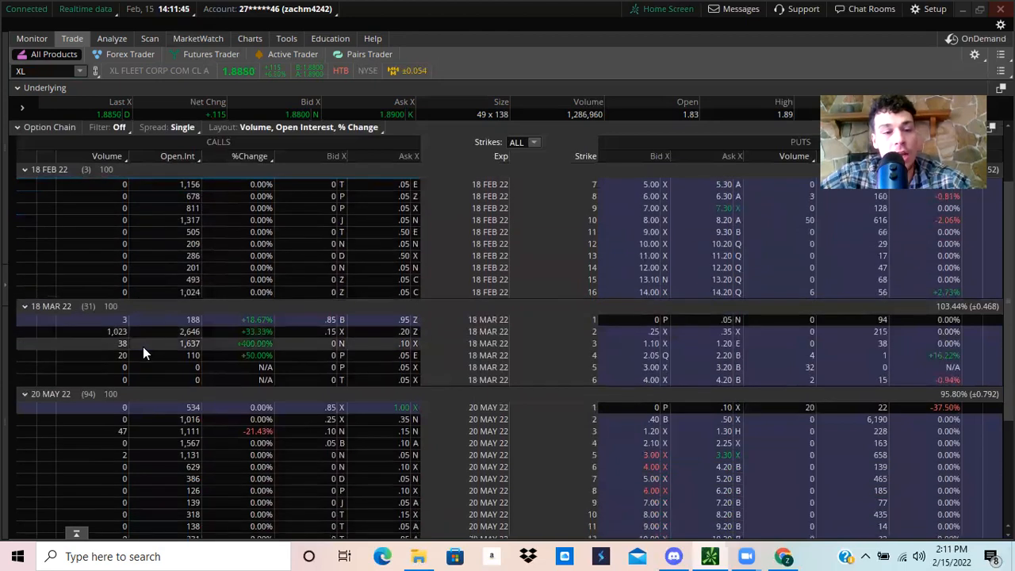
{"action": "scroll", "coordinate": [184, 340], "scroll_direction": "up", "scroll_amount": 2}
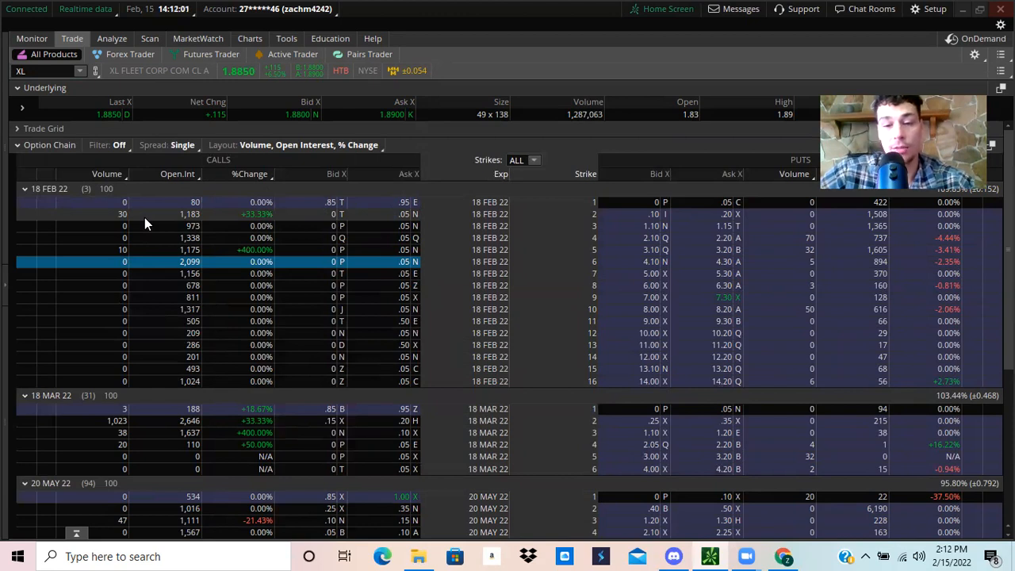
{"action": "scroll", "coordinate": [144, 217], "scroll_direction": "down", "scroll_amount": 1}
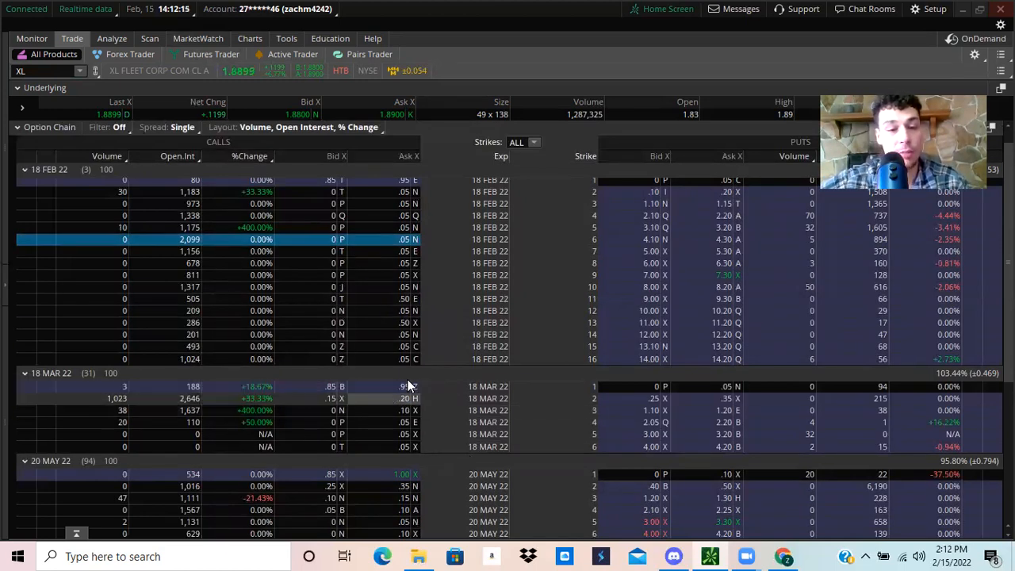
{"action": "scroll", "coordinate": [360, 207], "scroll_direction": "down", "scroll_amount": 3}
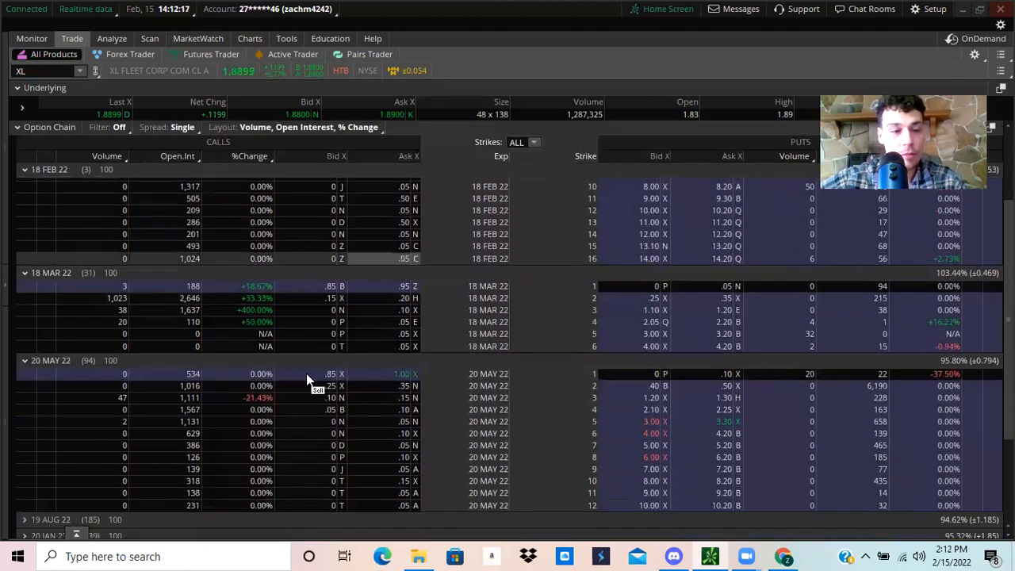
{"action": "scroll", "coordinate": [420, 337], "scroll_direction": "down", "scroll_amount": 2}
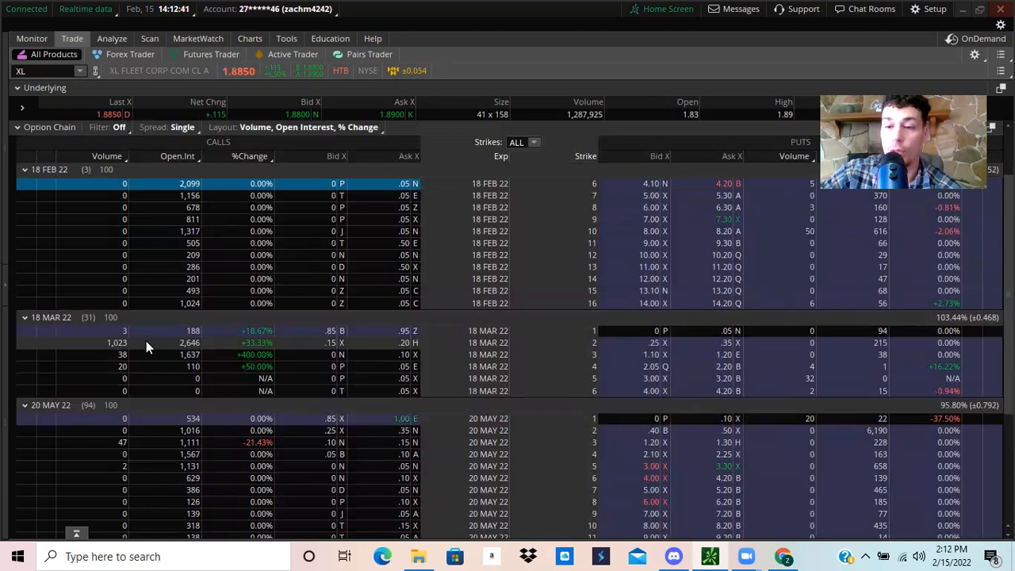
{"action": "scroll", "coordinate": [146, 341], "scroll_direction": "up", "scroll_amount": 1}
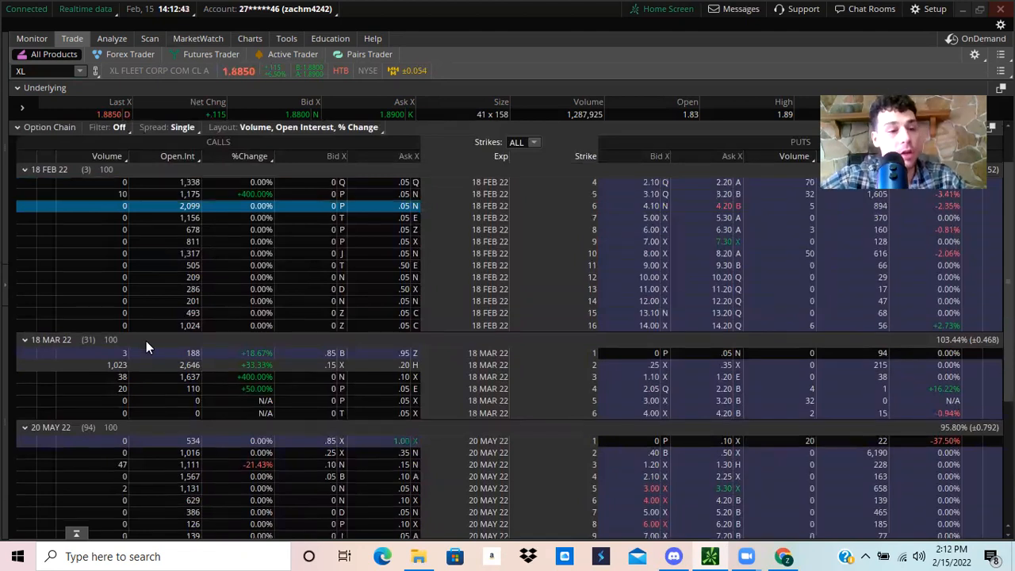
{"action": "scroll", "coordinate": [146, 341], "scroll_direction": "up", "scroll_amount": 2}
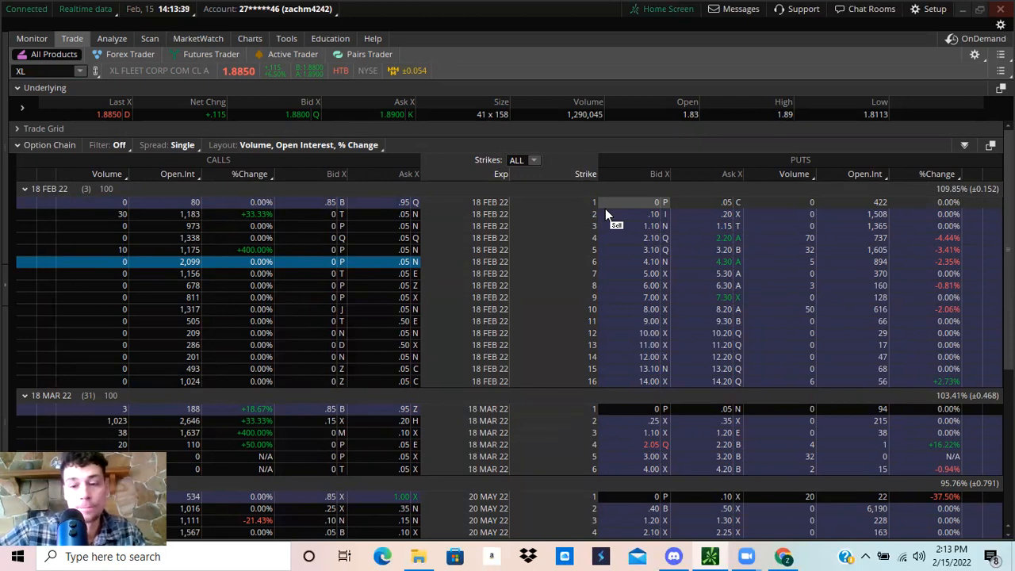
{"action": "scroll", "coordinate": [794, 191], "scroll_direction": "down", "scroll_amount": 3}
{"action": "scroll", "coordinate": [741, 183], "scroll_direction": "down", "scroll_amount": 2}
{"action": "scroll", "coordinate": [742, 183], "scroll_direction": "down", "scroll_amount": 2}
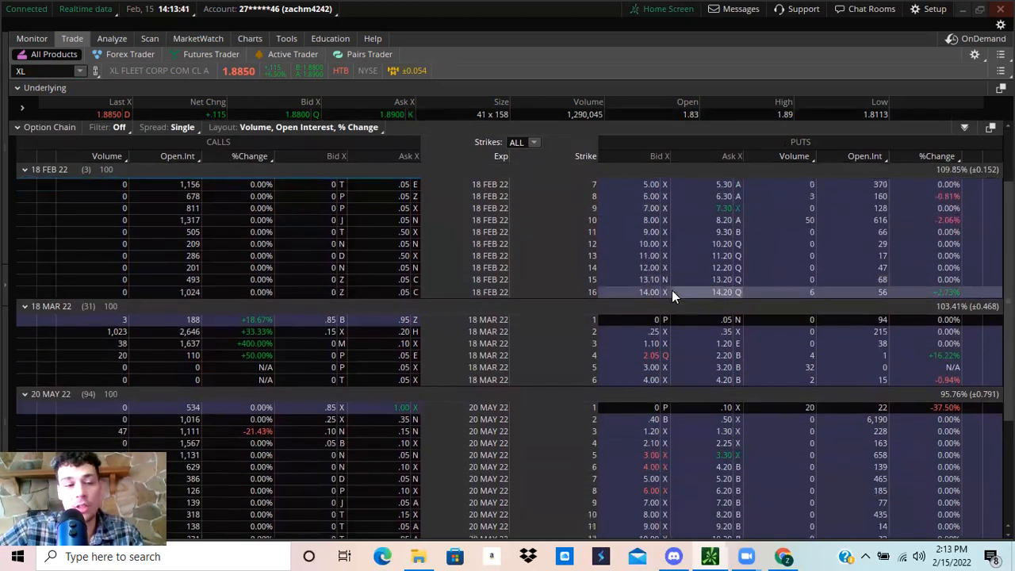
{"action": "scroll", "coordinate": [672, 290], "scroll_direction": "down", "scroll_amount": 3}
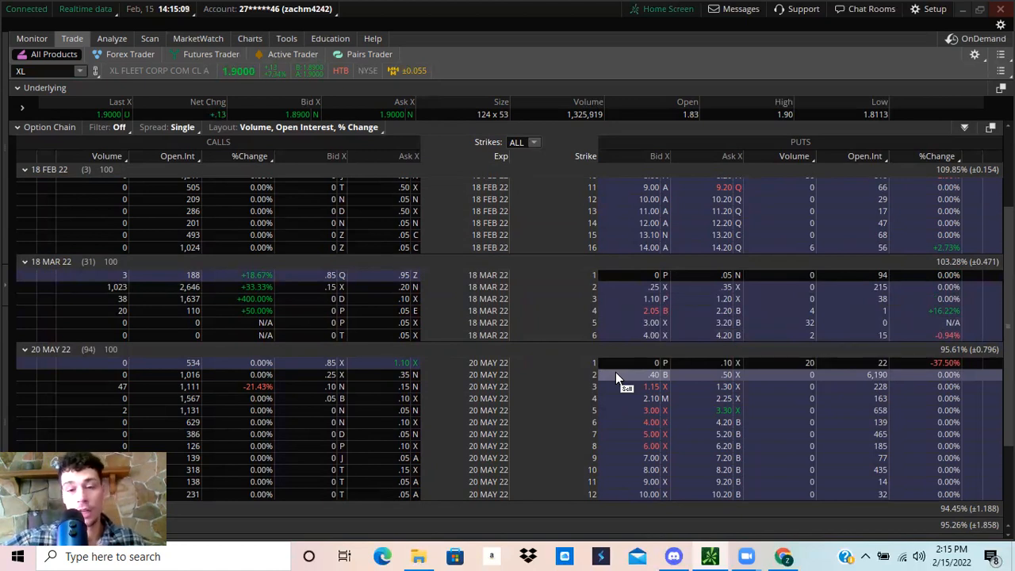
Switch to the Charts page showing XL's one-year daily candles with volume and RSI.
{"action": "left_click", "coordinate": [249, 39]}
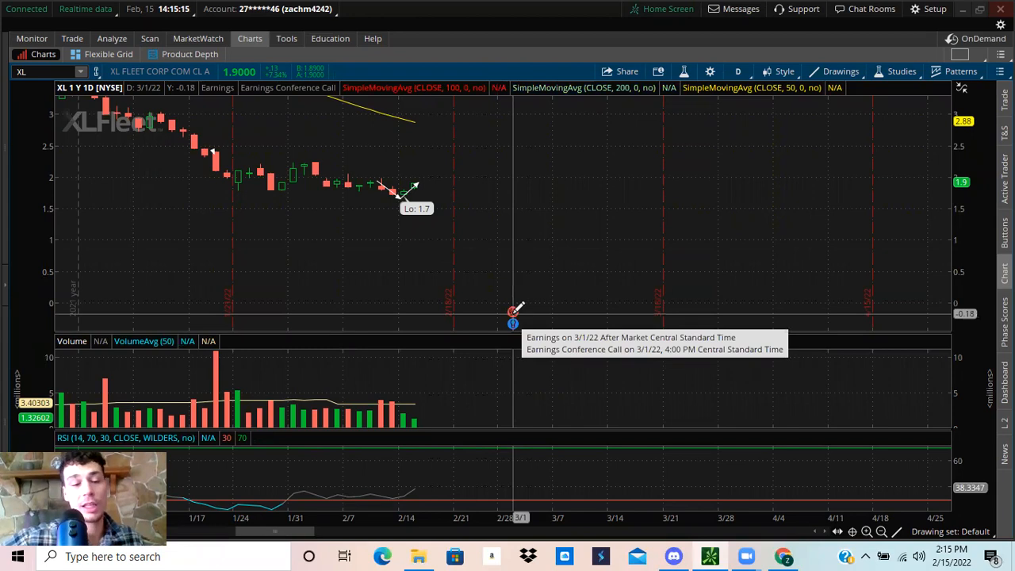
{"action": "mouse_move", "coordinate": [513, 311]}
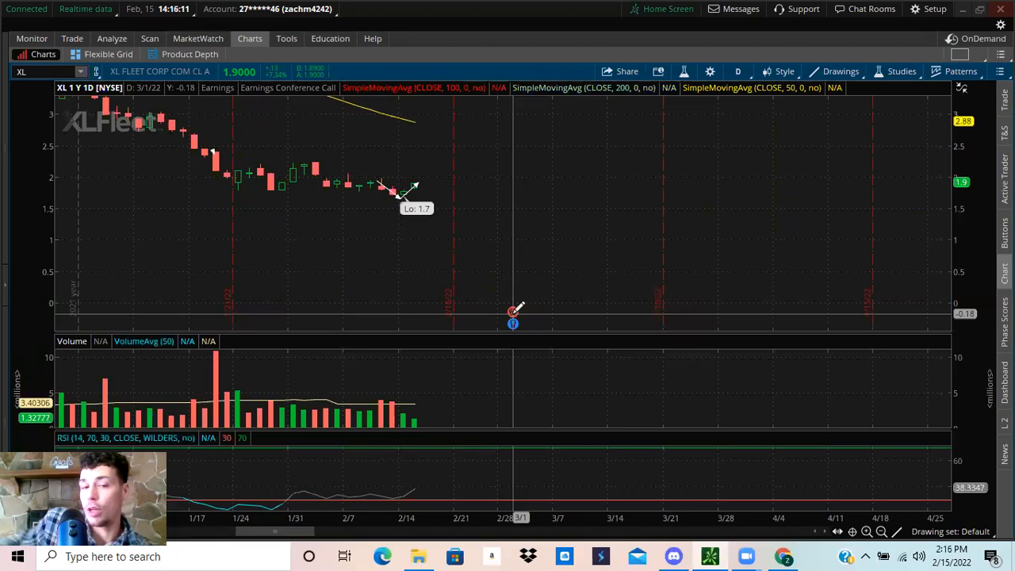
{"action": "scroll", "coordinate": [521, 156], "scroll_direction": "up", "scroll_amount": 1}
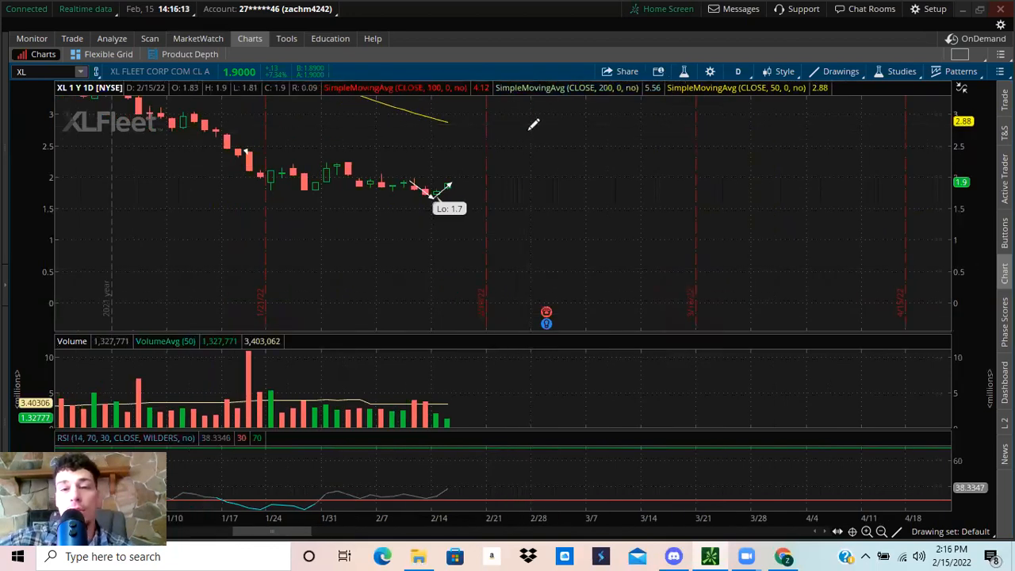
Show XL as 180 days of 4-hour candles, zoomed to mid-December through February.
{"action": "left_click", "coordinate": [738, 71]}
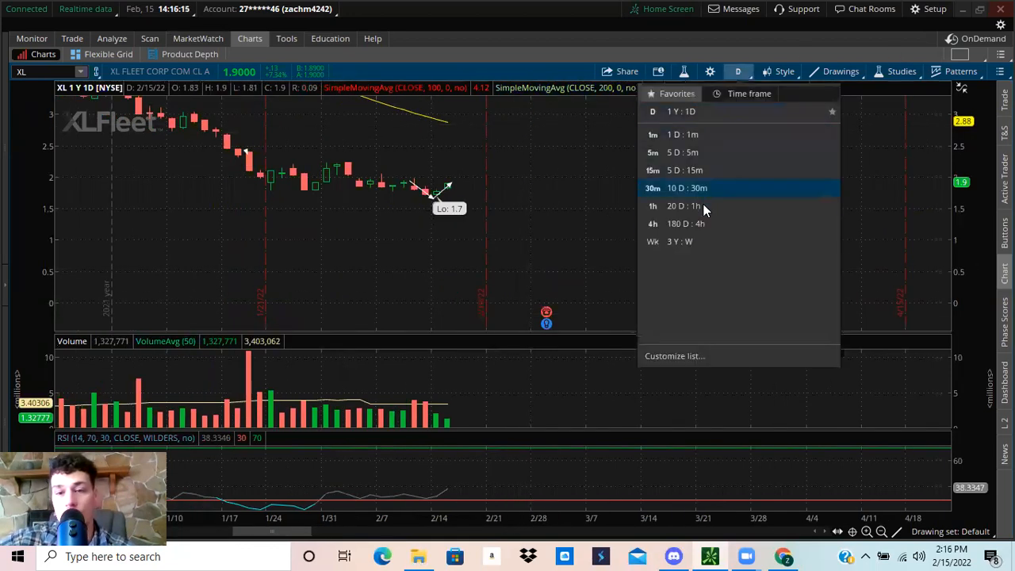
{"action": "left_click", "coordinate": [709, 211]}
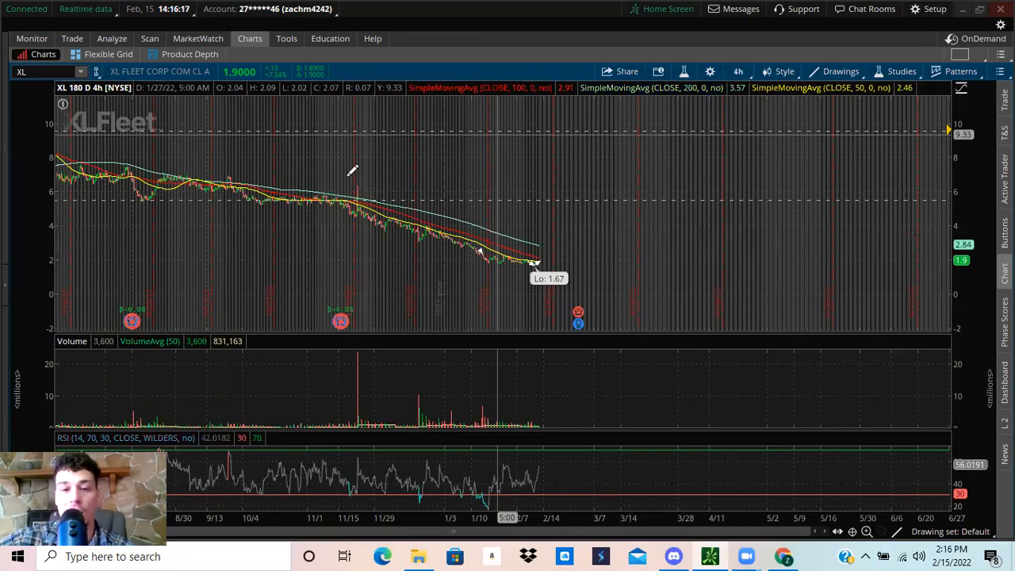
{"action": "left_click_drag", "start_coordinate": [581, 170], "coordinate": [373, 149]}
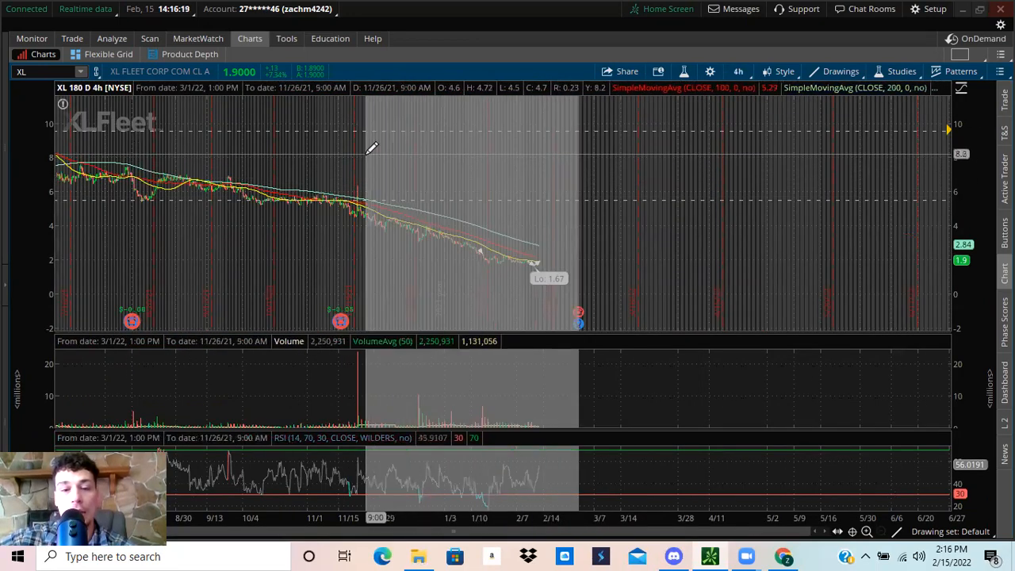
{"action": "scroll", "coordinate": [648, 166], "scroll_direction": "up", "scroll_amount": 2}
{"action": "scroll", "coordinate": [648, 166], "scroll_direction": "down", "scroll_amount": 2}
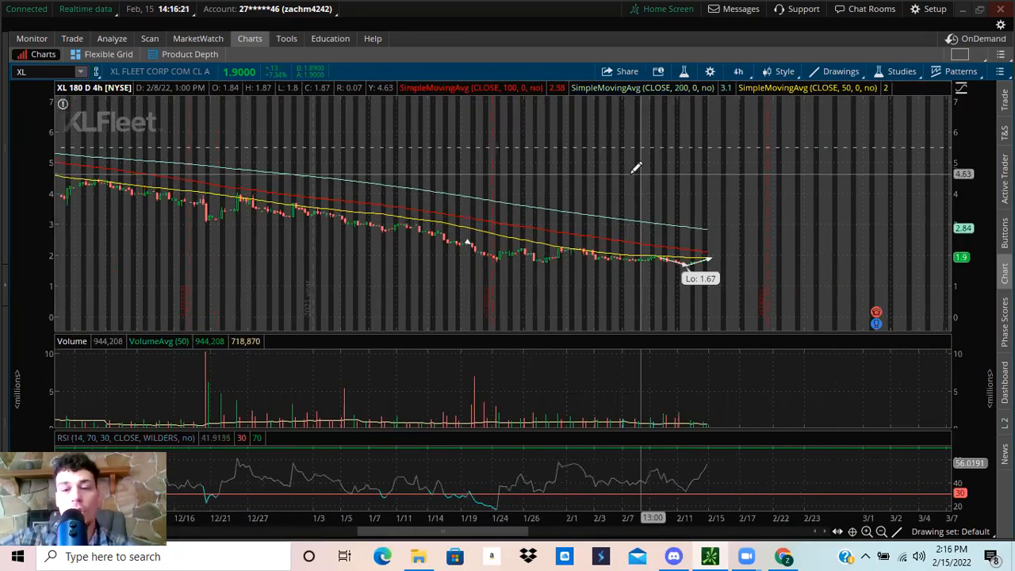